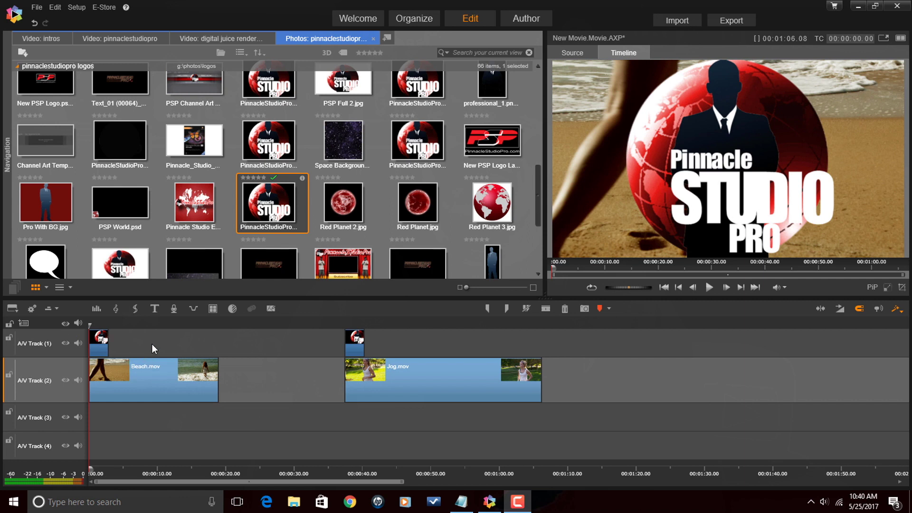
Apply the 2D Editor Advanced effect to the logo clip above Beach.mov and set its preset to No Preset
left_click(147, 380)
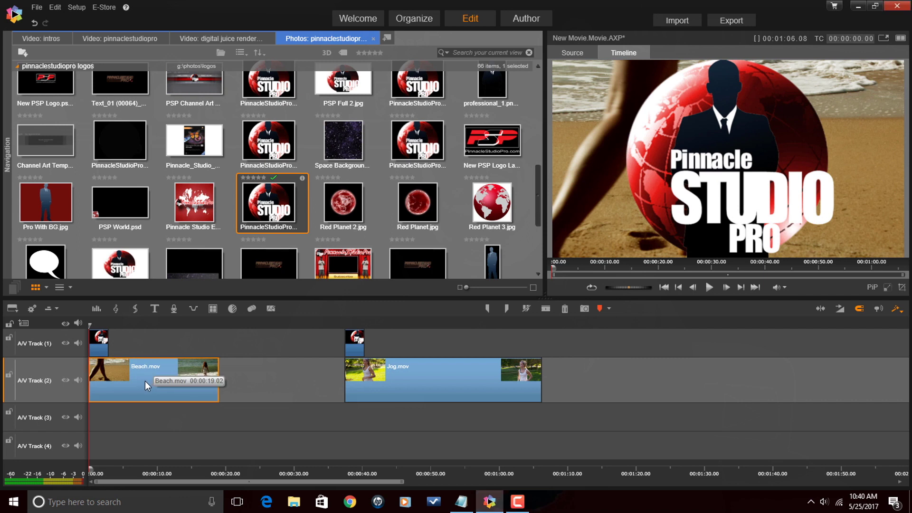
left_click(100, 345)
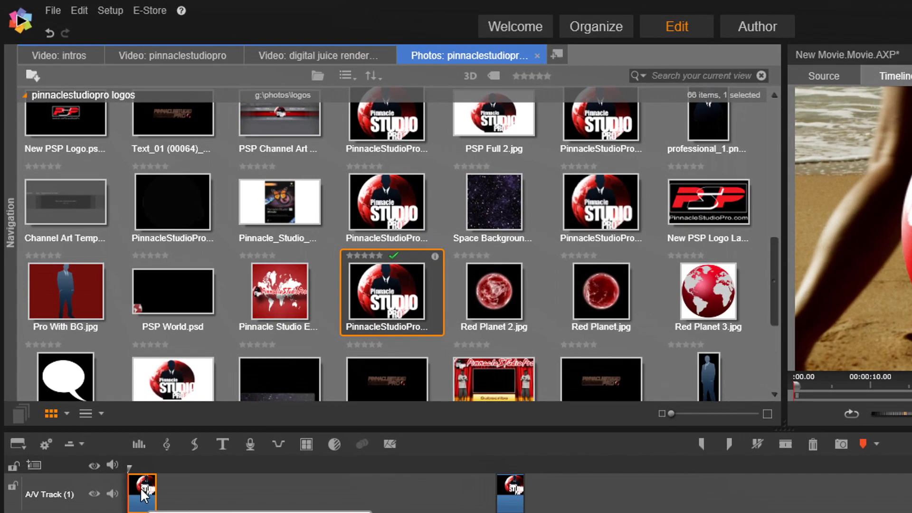
right_click(143, 497)
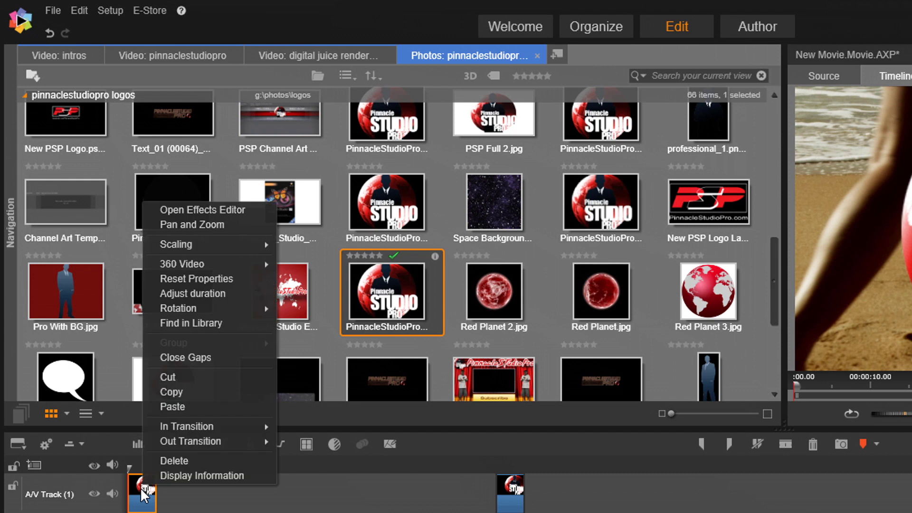
left_click(203, 210)
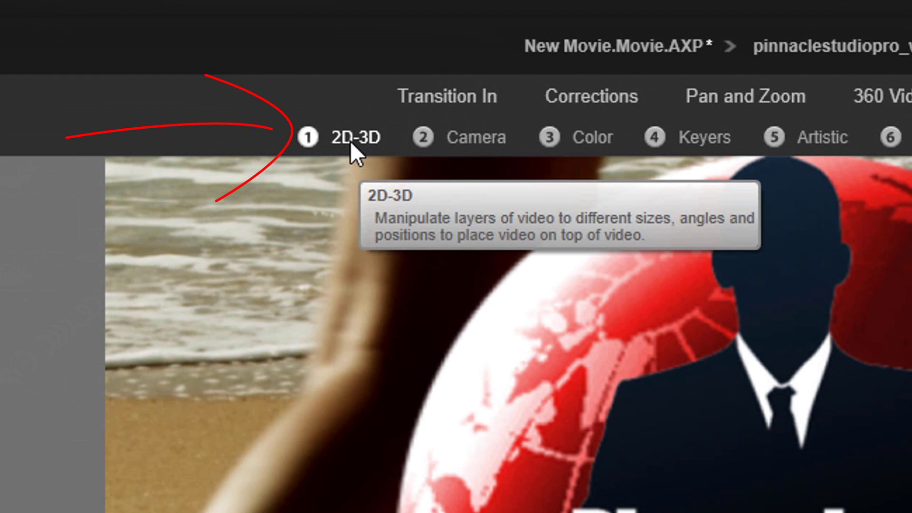
left_click(350, 141)
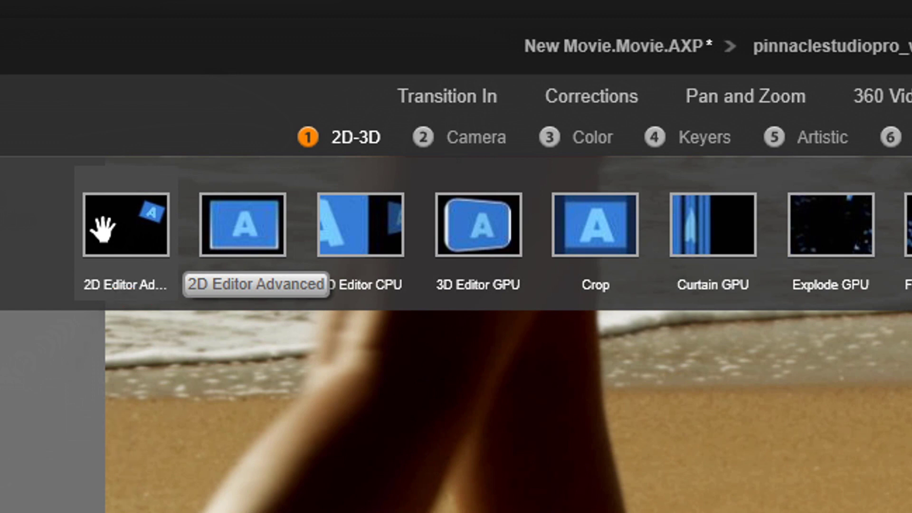
left_click(126, 228)
double_click(102, 228)
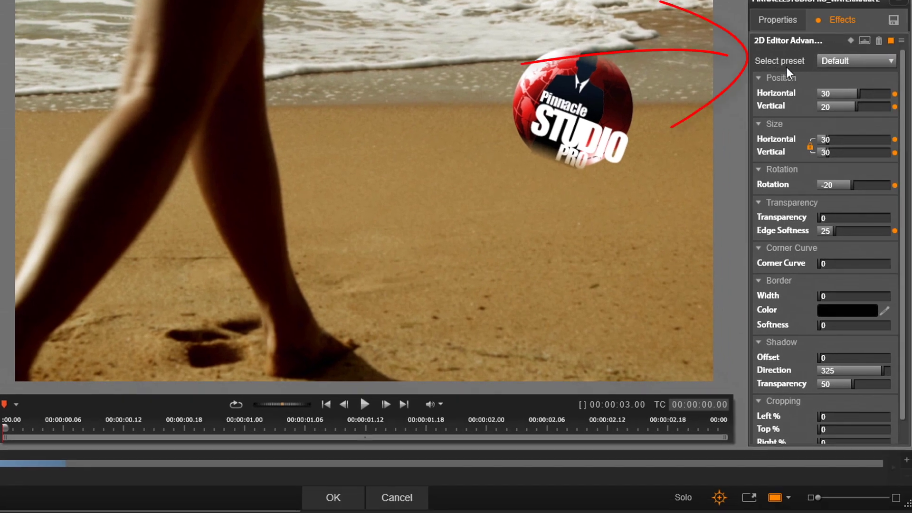
left_click(890, 63)
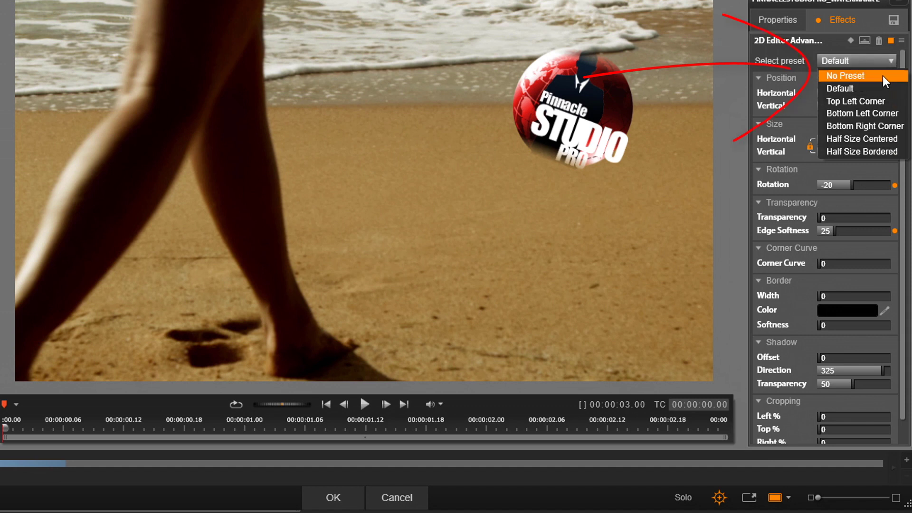
left_click(882, 76)
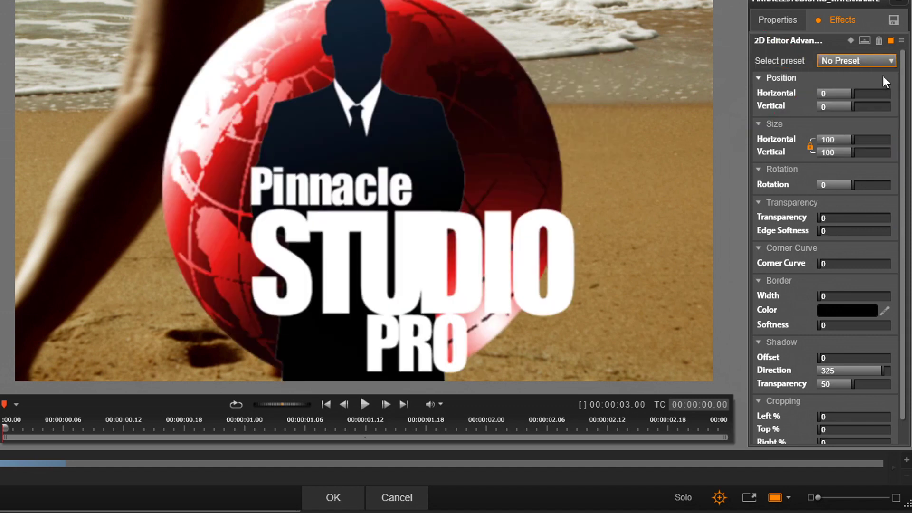
Set the logo's horizontal and vertical size to 15, with horizontal position 43 and vertical position -40
left_click(831, 141)
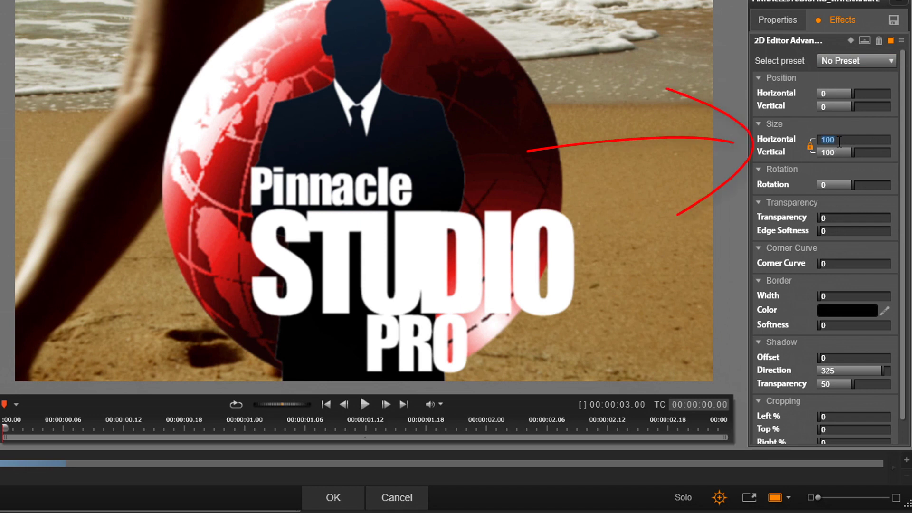
type("15")
key("Return")
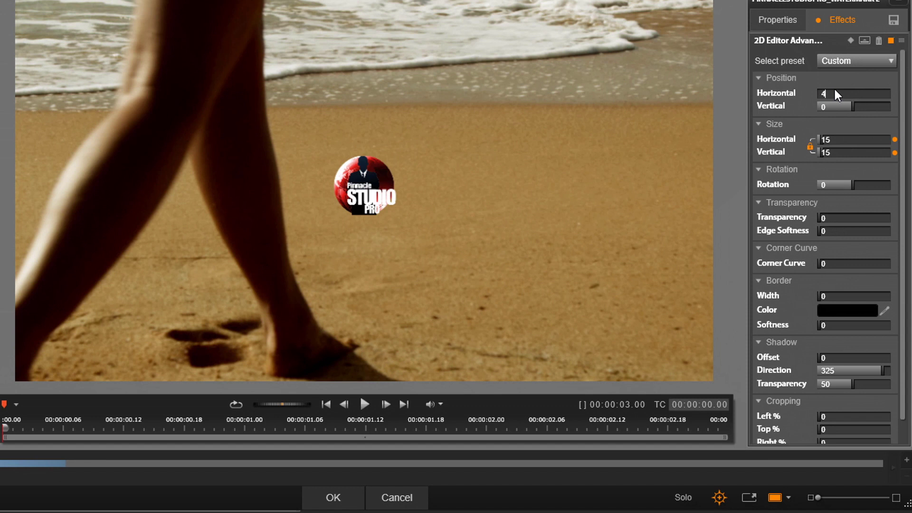
key("Return")
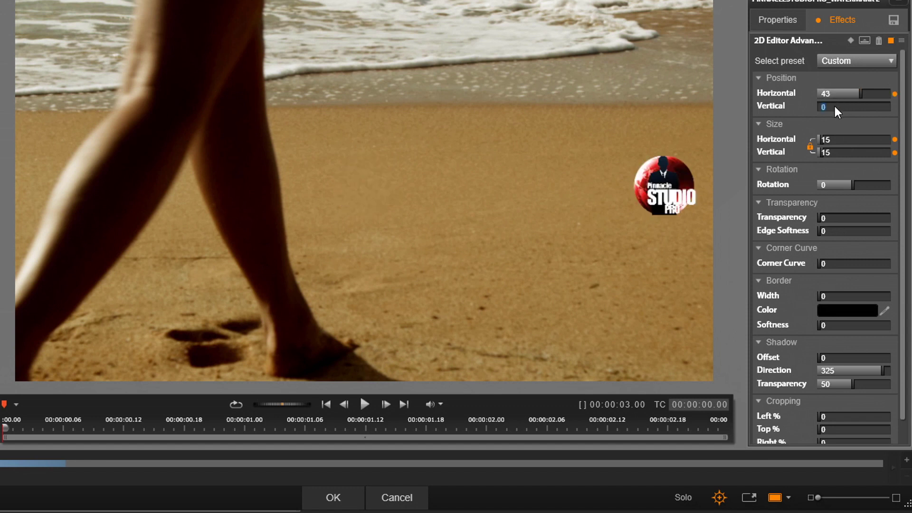
key("Return")
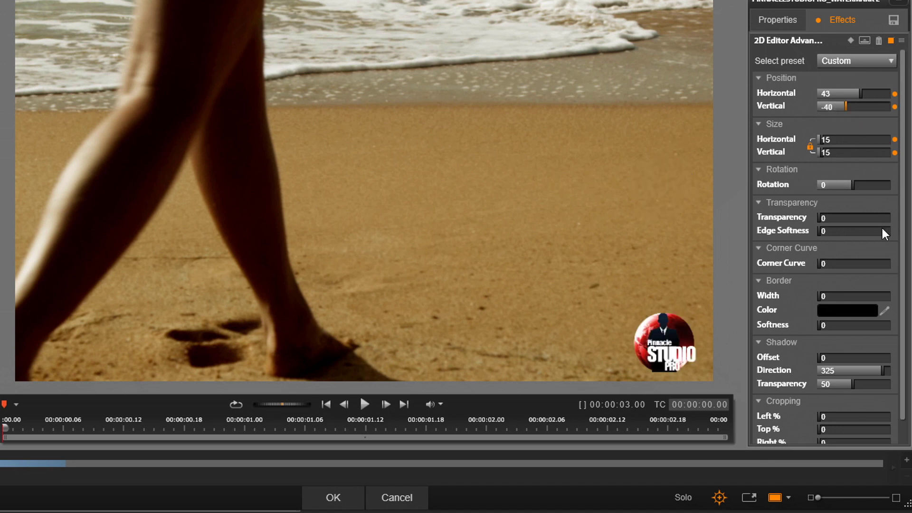
Set the logo's transparency to 50 in the 2D Editor Advanced effect
scroll(810, 384, "down", 1)
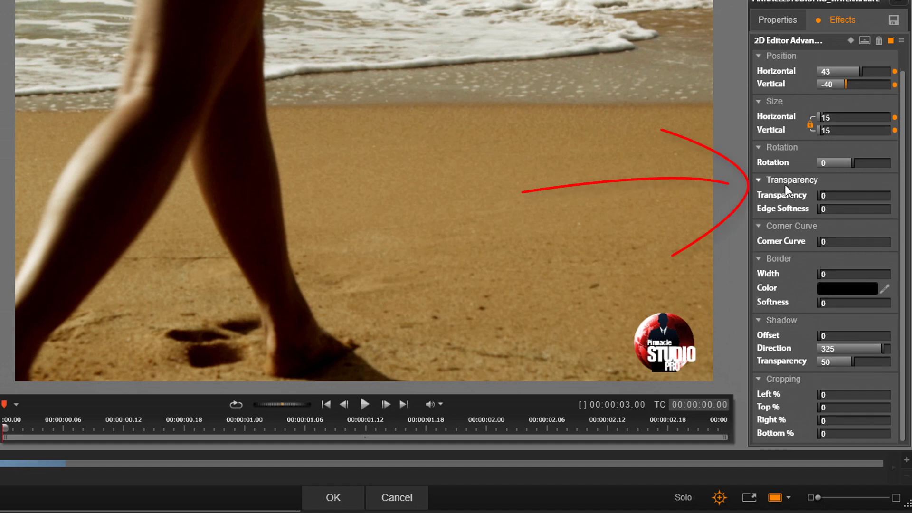
left_click(835, 194)
left_click(839, 196)
type("50")
key("Return")
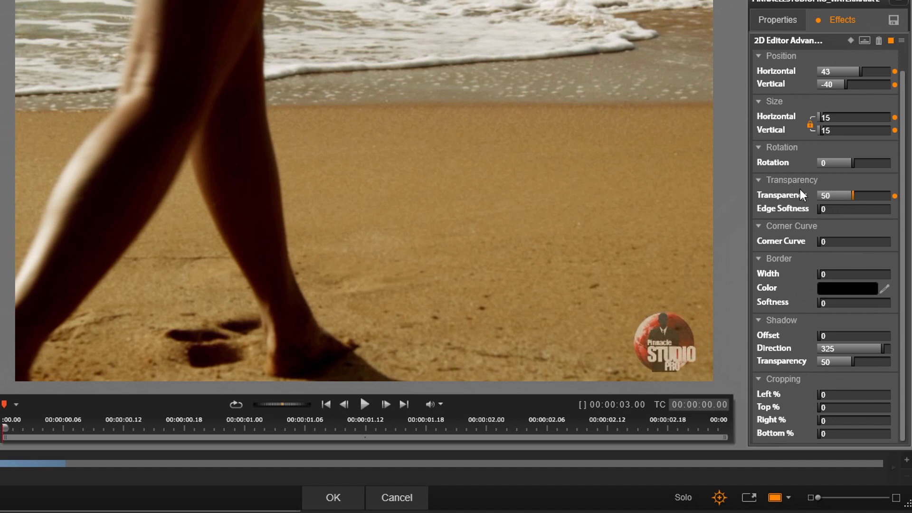
Save the effect settings as an FX composition named Static Logo Watermark and close the effects editor with the changes kept
scroll(903, 138, "up", 1)
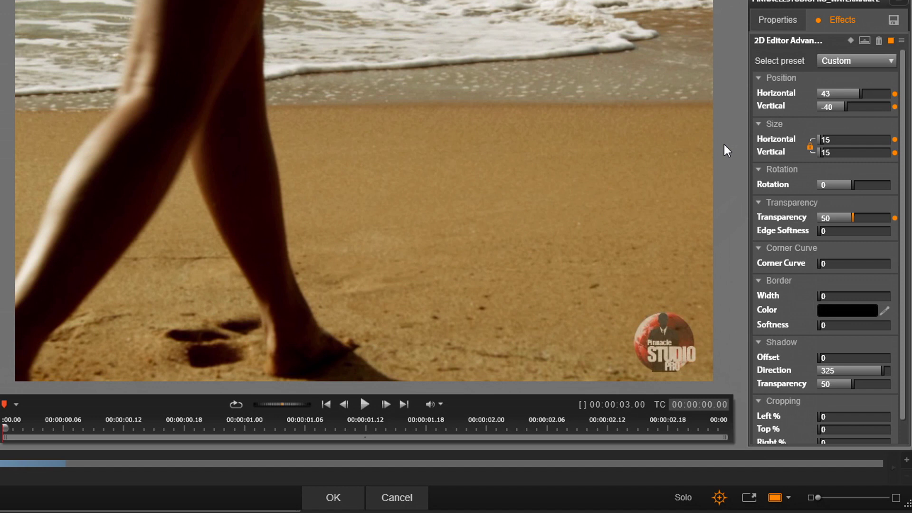
left_click(893, 21)
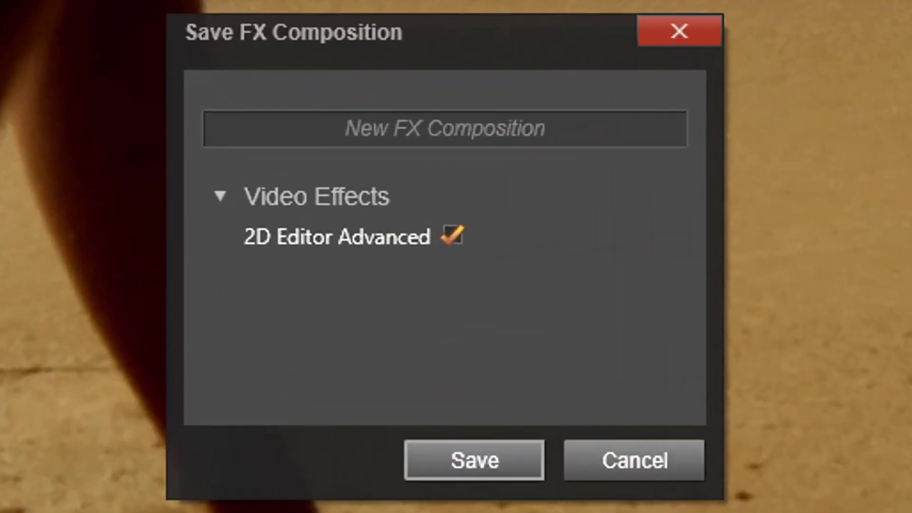
left_click(552, 137)
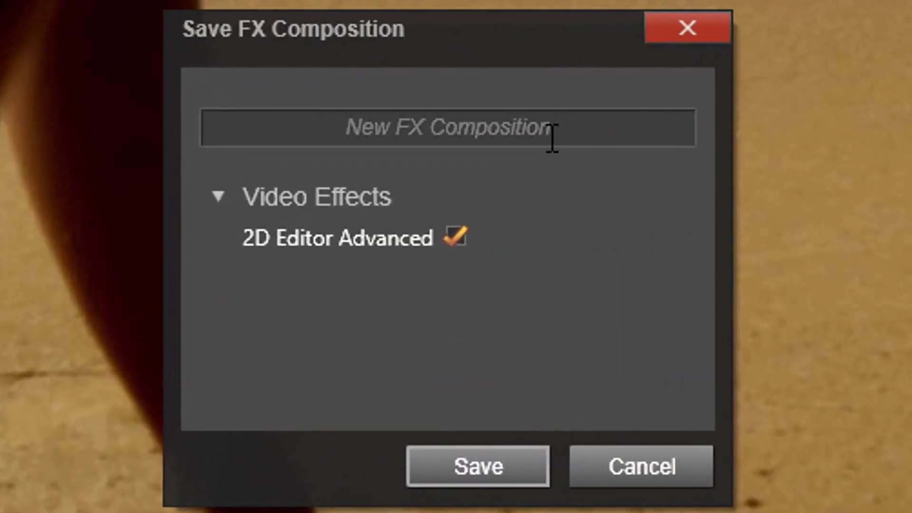
type("Static ")
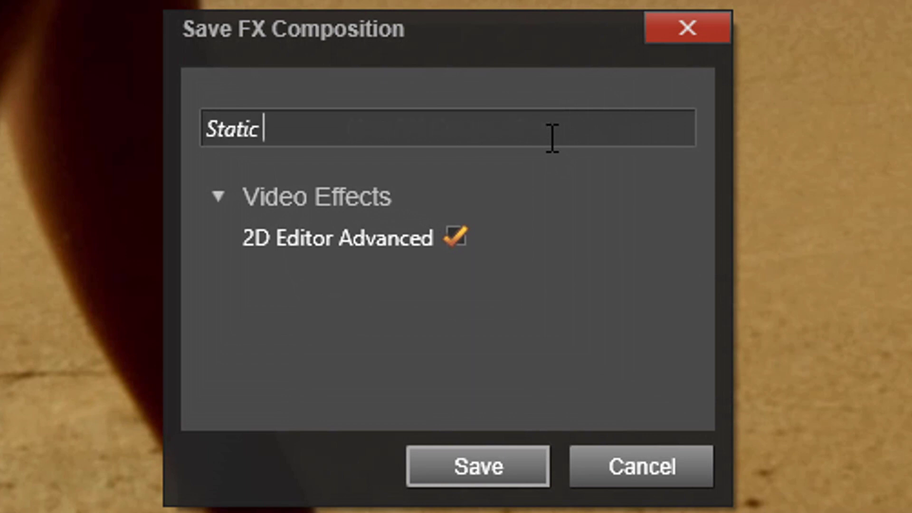
type("Logo Watermark")
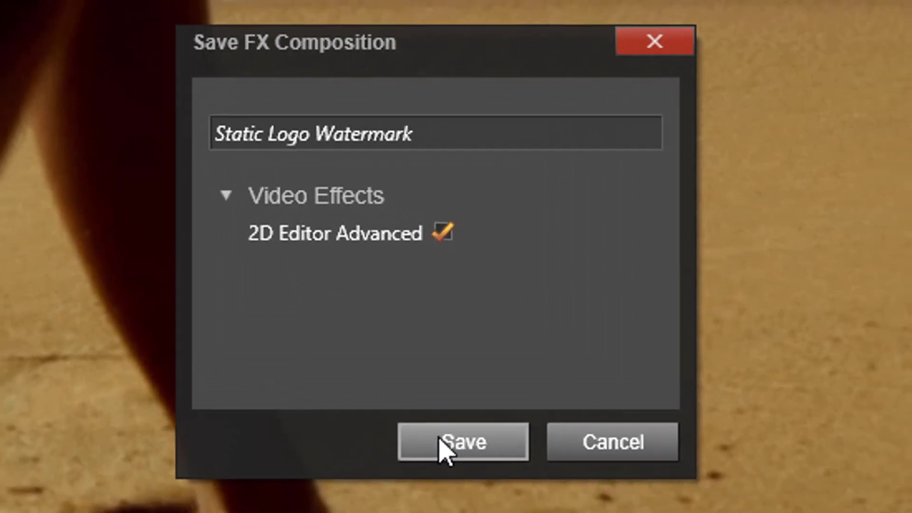
left_click(454, 468)
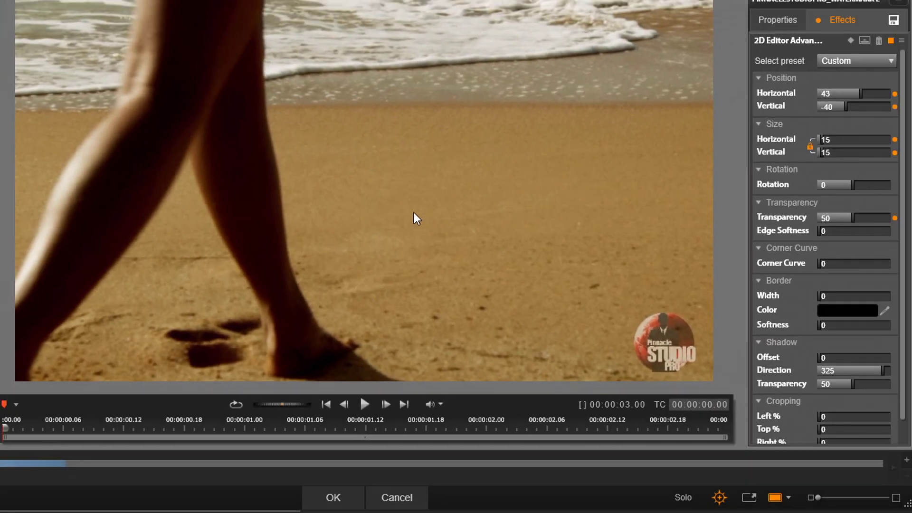
left_click(335, 499)
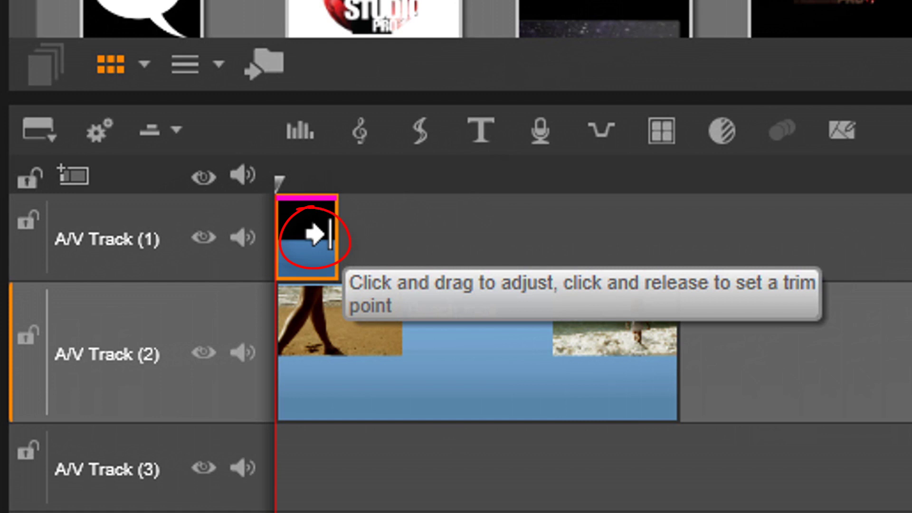
Extend the first watermark clip on A/V Track (1) to the end of Beach.mov and check its duration
left_click_drag(327, 233, 659, 256)
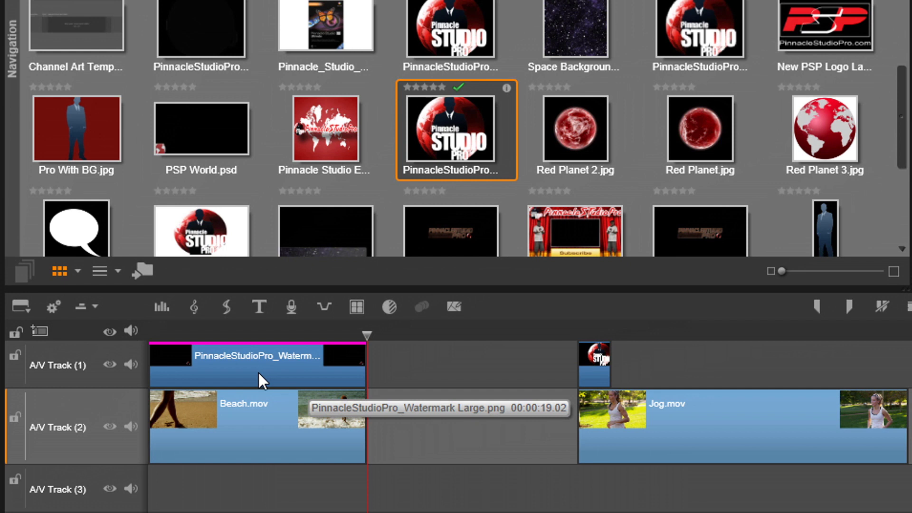
right_click(258, 372)
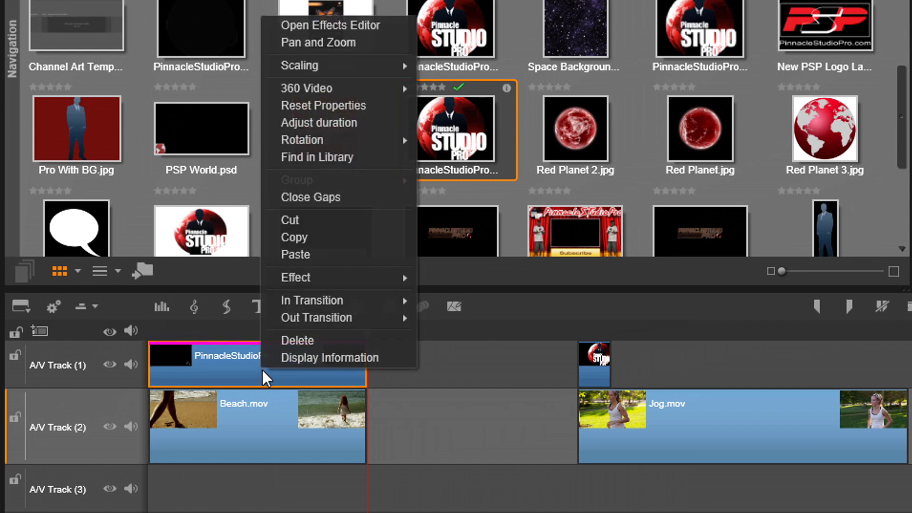
left_click(340, 123)
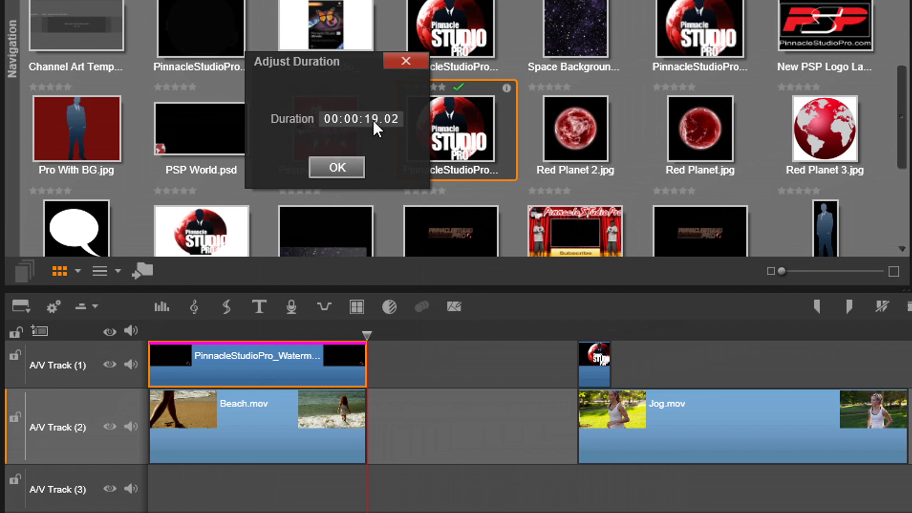
left_click(338, 168)
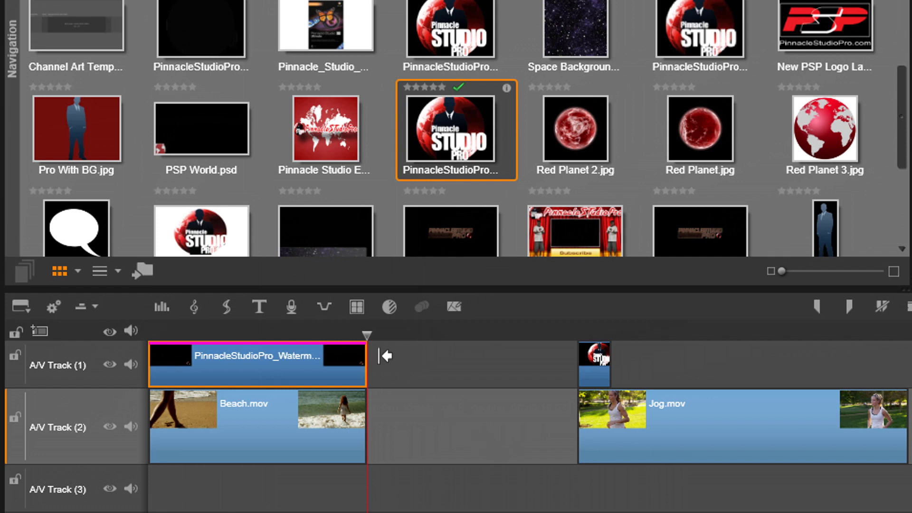
Play the timeline from the start to preview the watermark over Beach.mov
left_click_drag(365, 336, 102, 335)
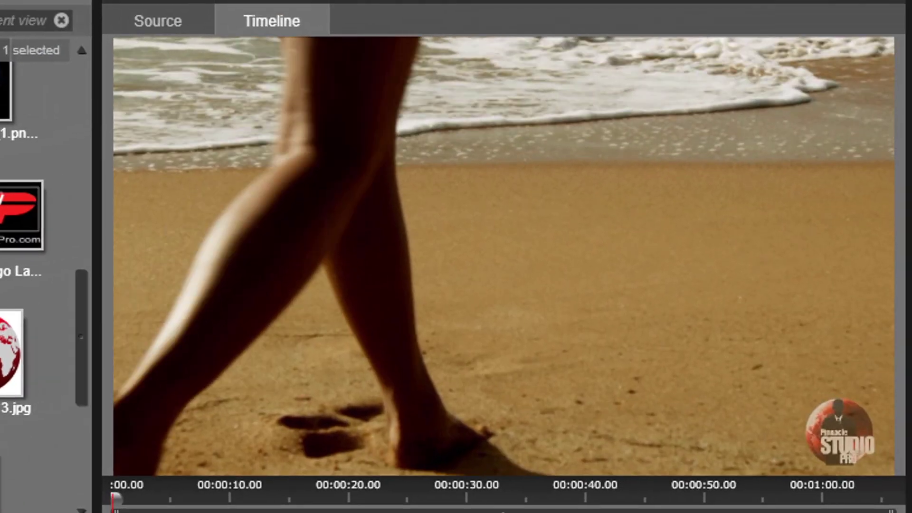
key("space")
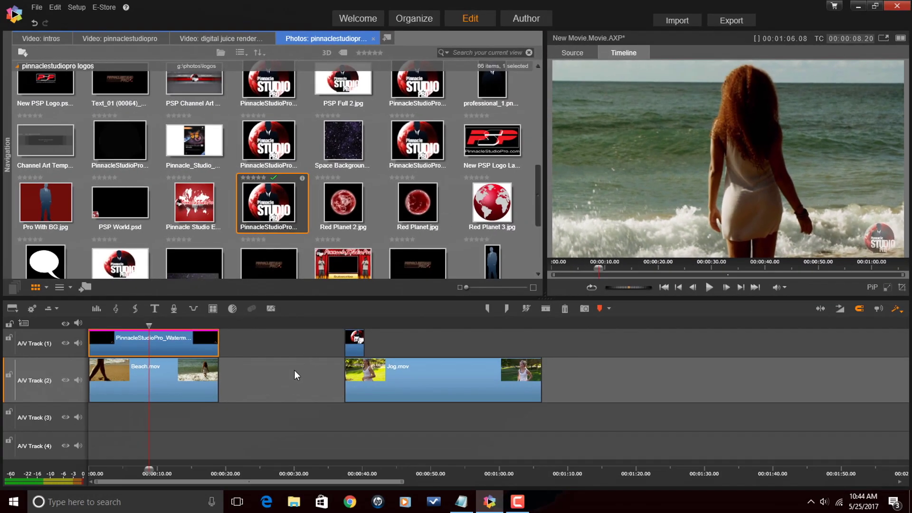
Apply the 3D Editor CPU effect to the logo clip above Jog.mov and set its preset to No Preset
left_click(386, 339)
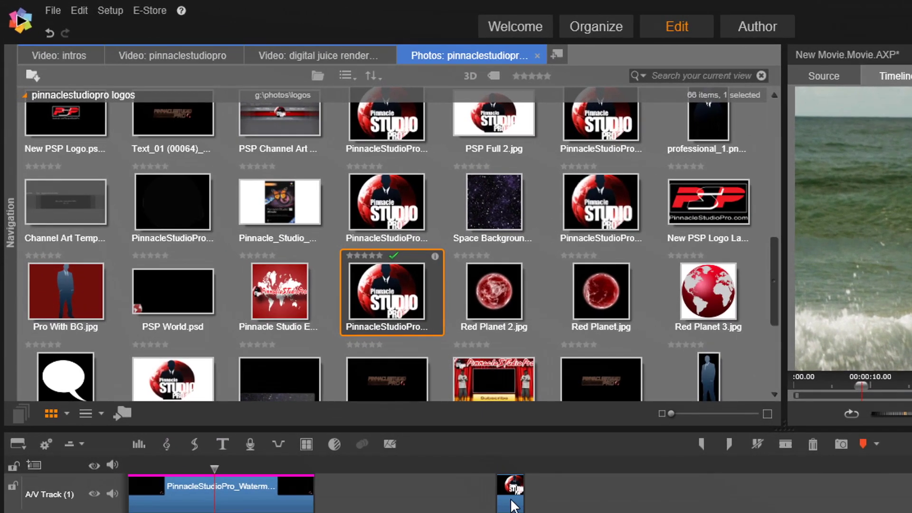
left_click(513, 506)
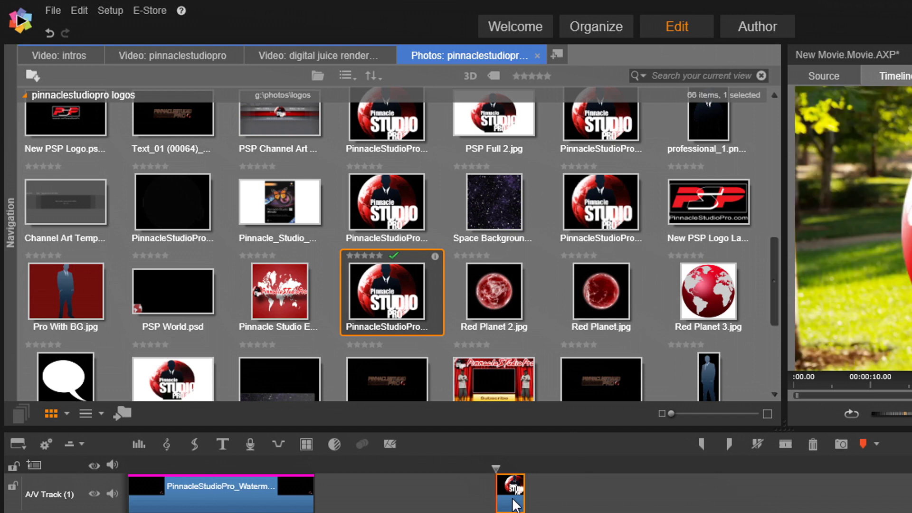
right_click(515, 505)
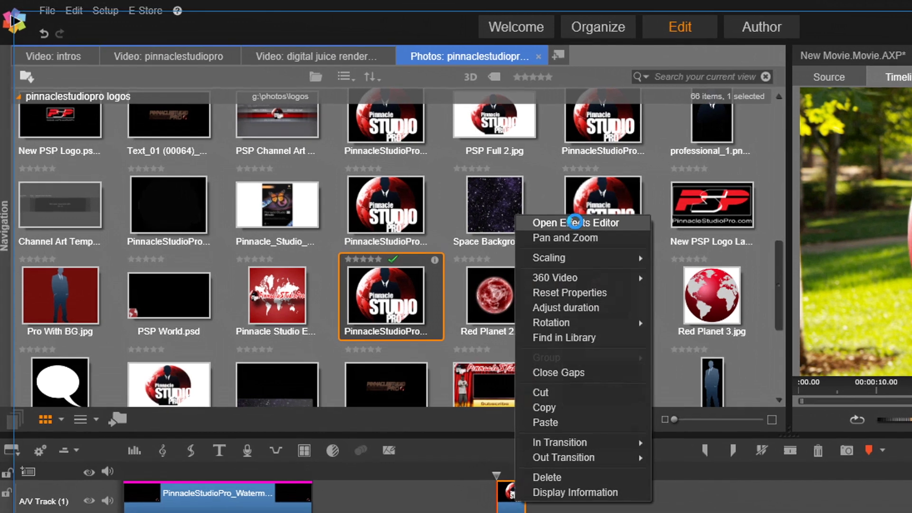
left_click(573, 219)
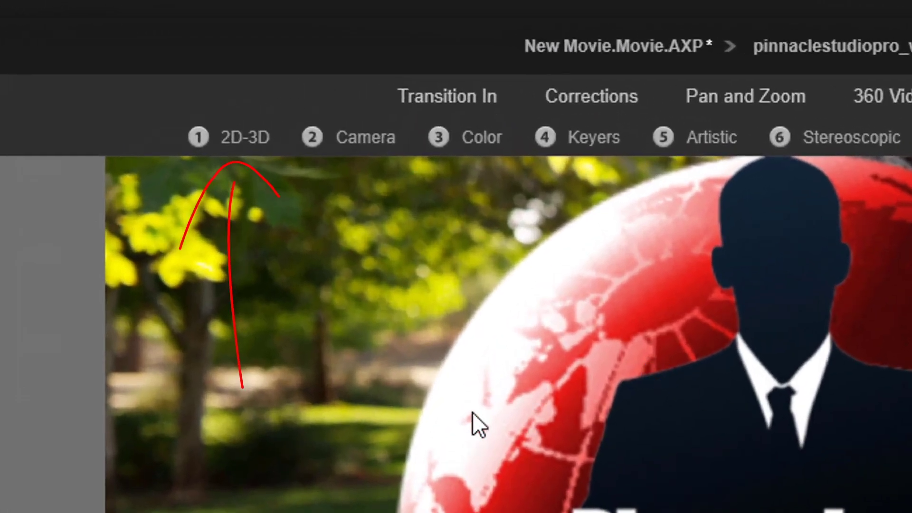
left_click(225, 135)
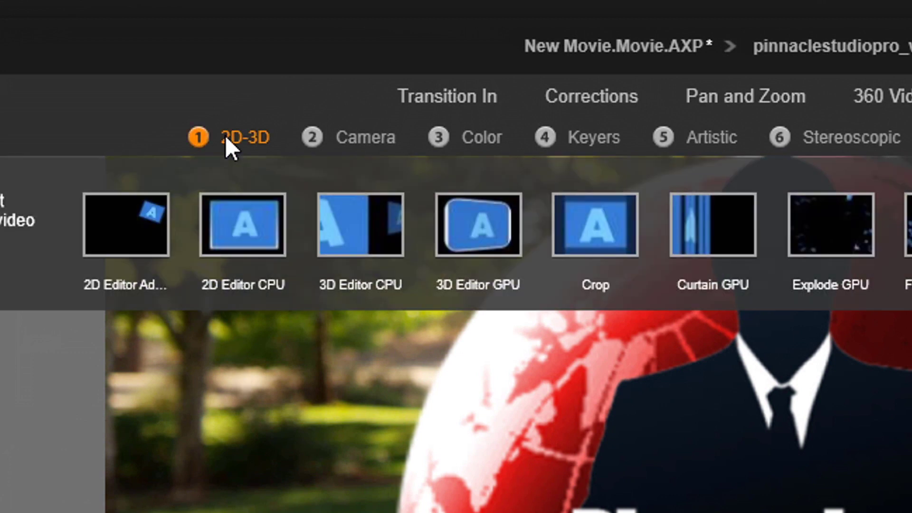
left_click(364, 231)
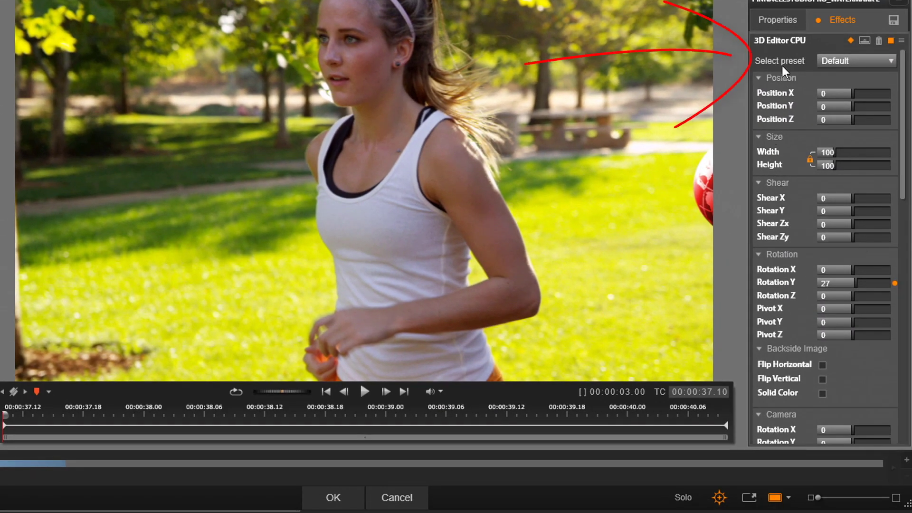
left_click(890, 62)
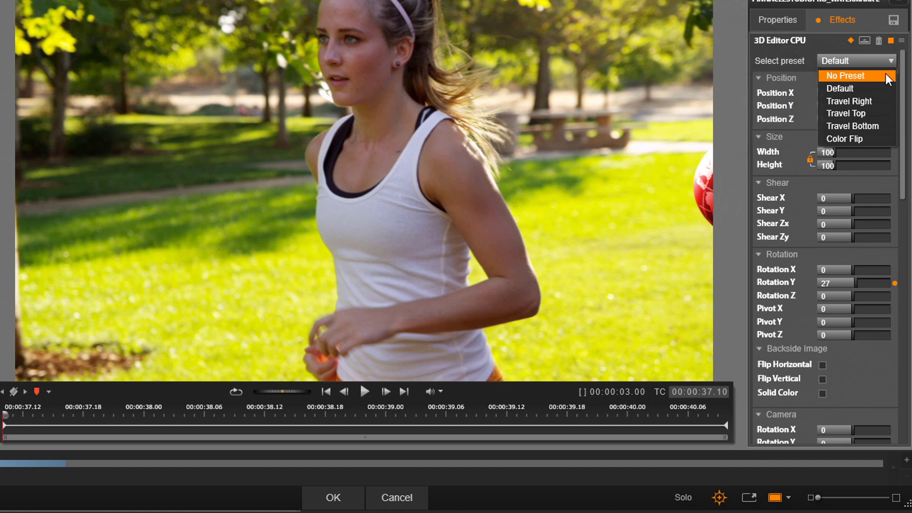
left_click(887, 77)
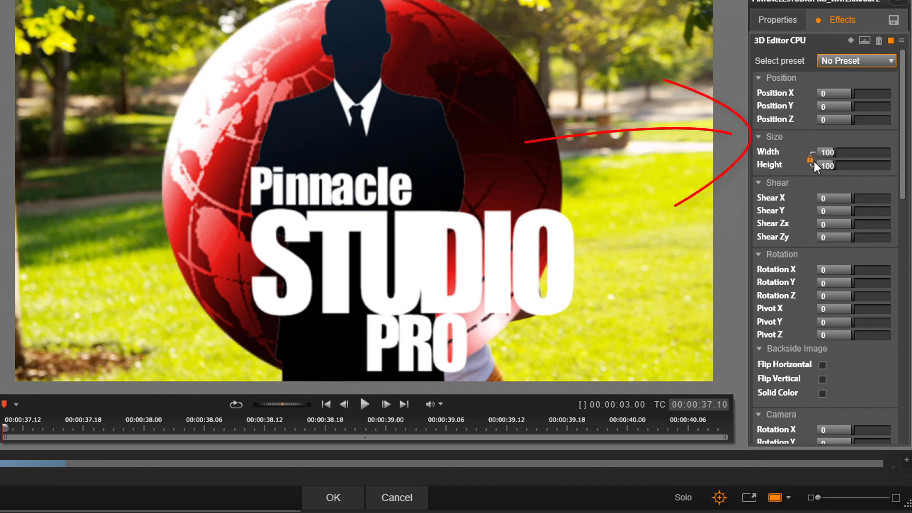
Scale the logo to 15 in both width and height, keeping its proportions locked
left_click(828, 153)
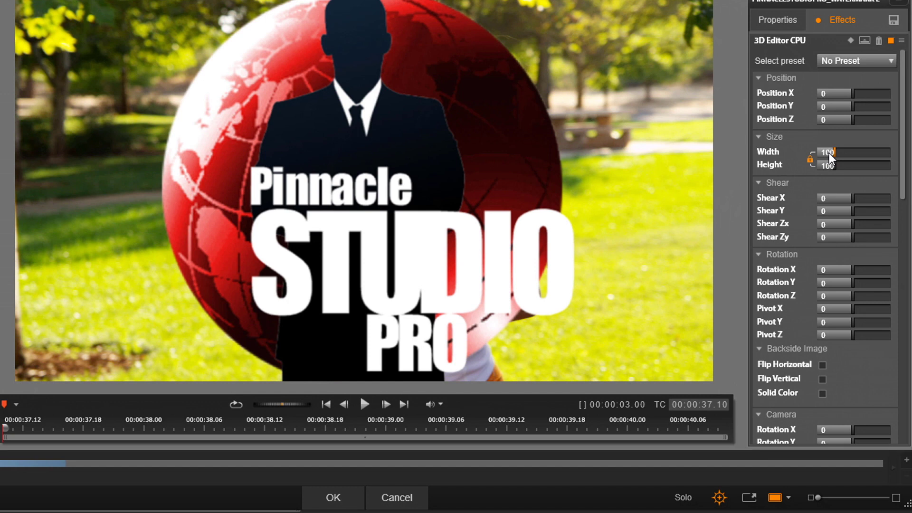
double_click(829, 153)
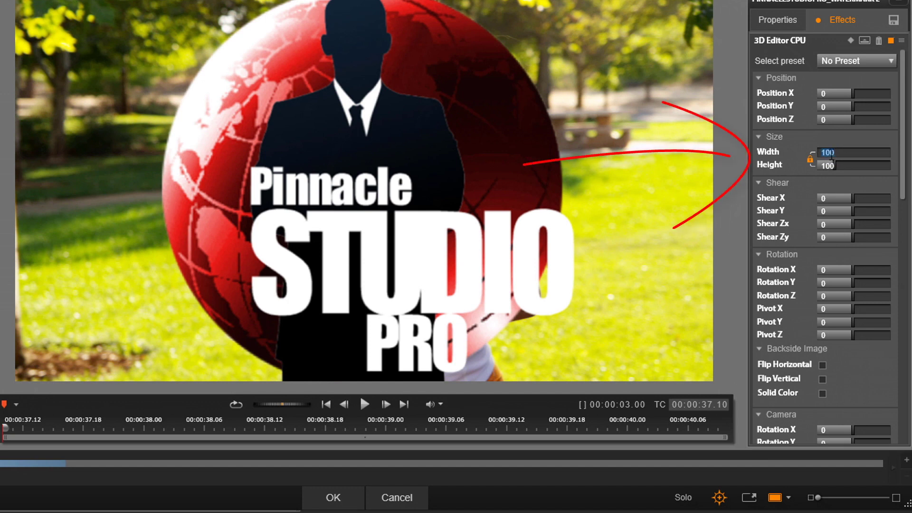
type("15")
key("Return")
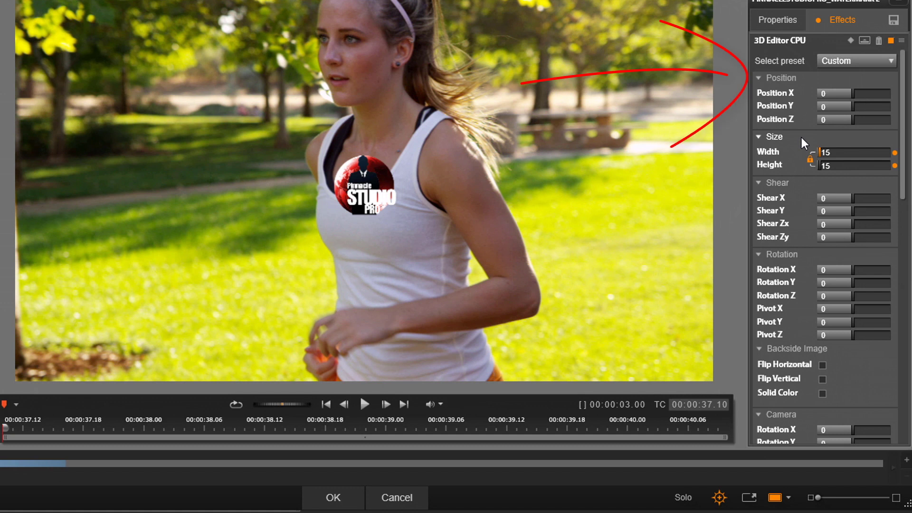
Position the logo in the lower-right corner of the video with Position X 43 and Position Y -40
left_click(834, 97)
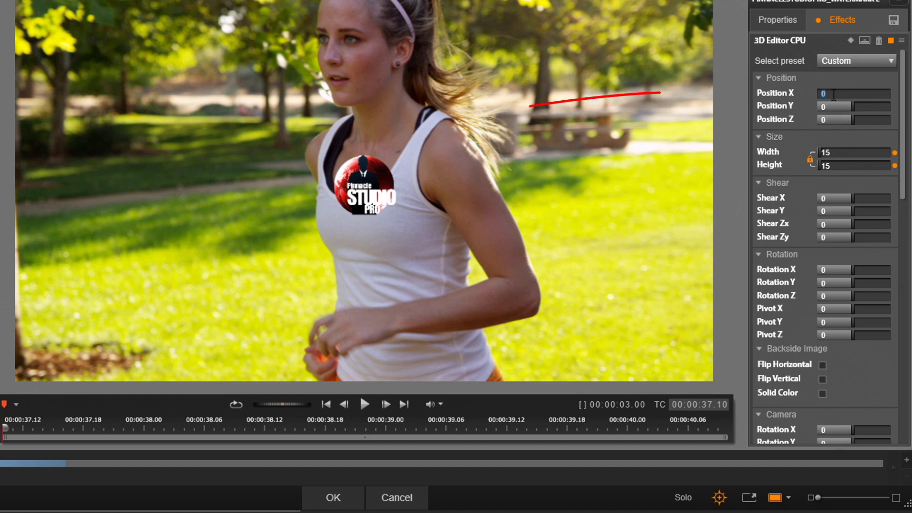
type("43")
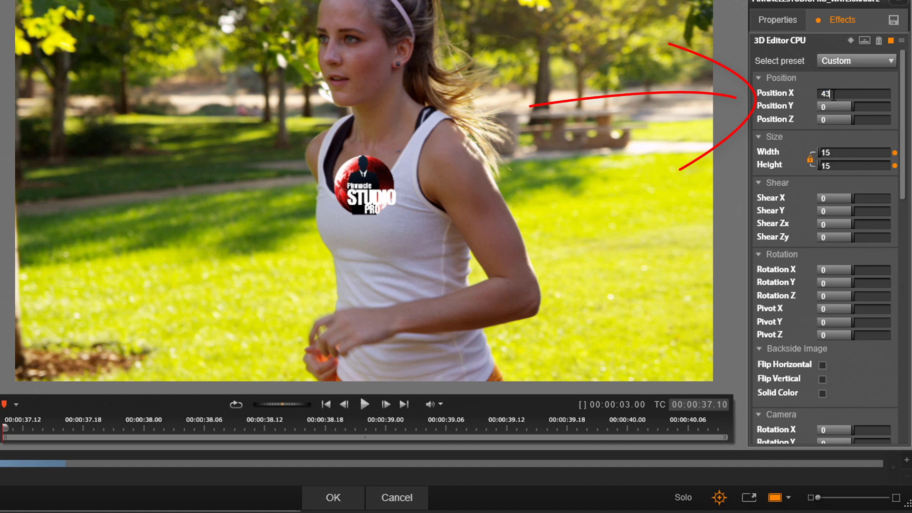
key("Return")
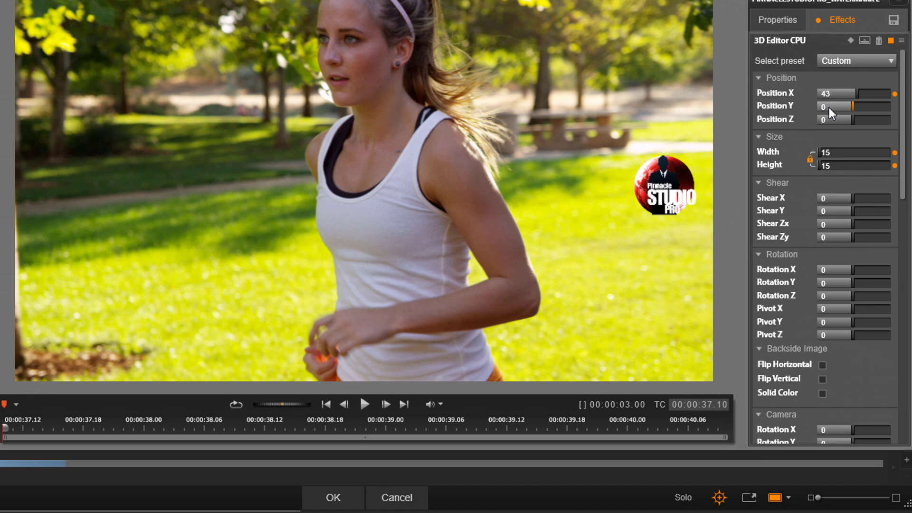
type("-40")
key("Return")
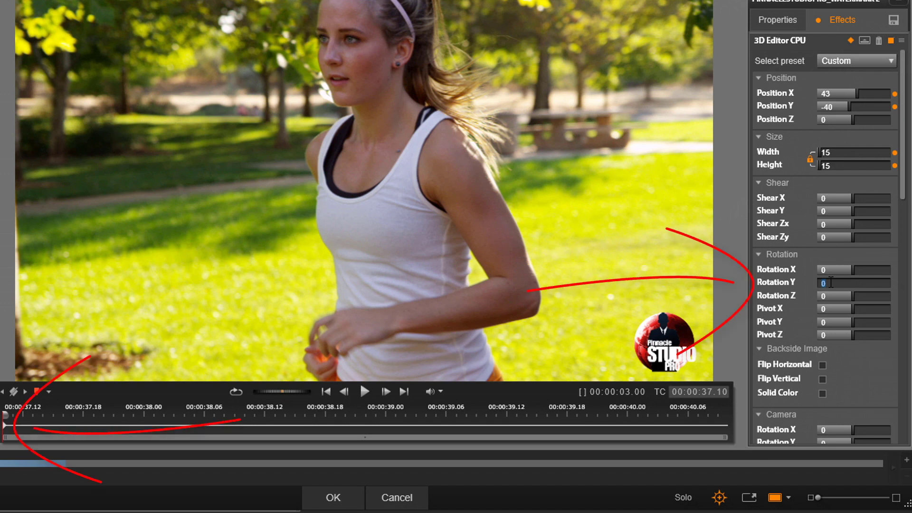
Keyframe the logo's Rotation Y from -360 on the first frame to 360 on the last, and scrub through the spin
type("-360")
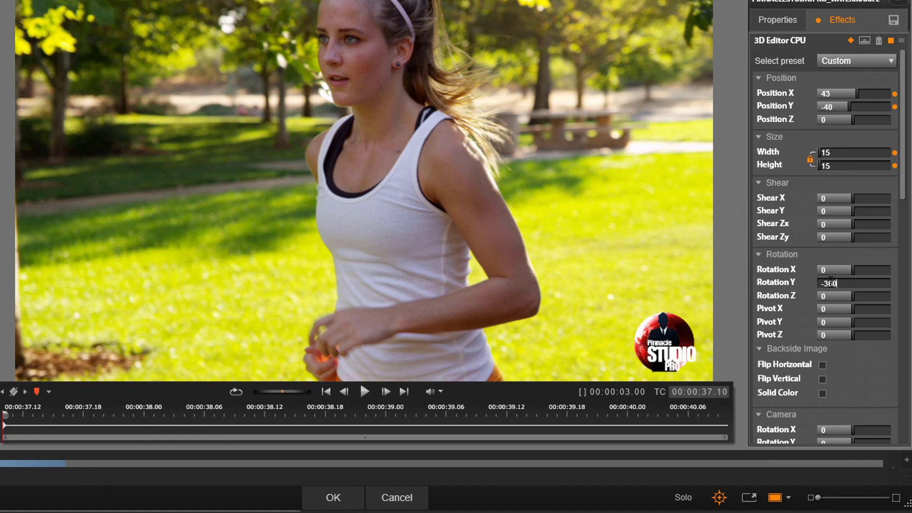
key("Return")
key("Right")
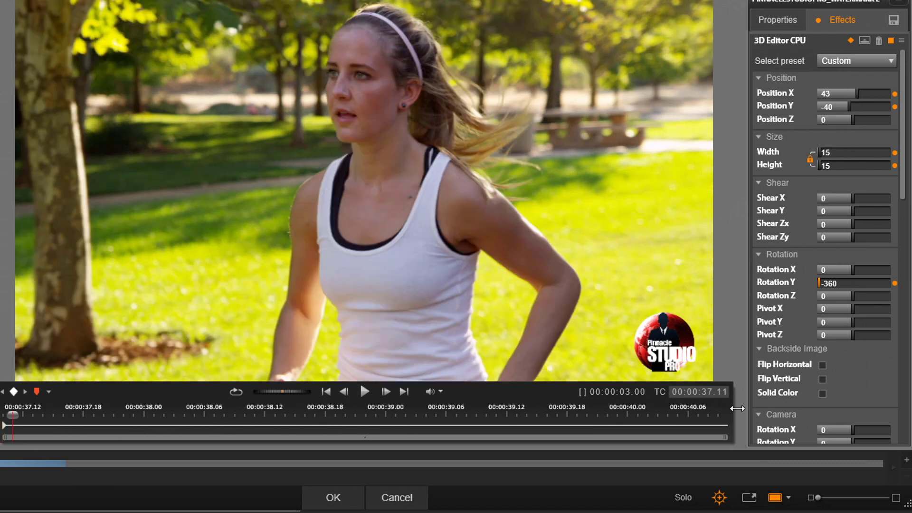
key("End")
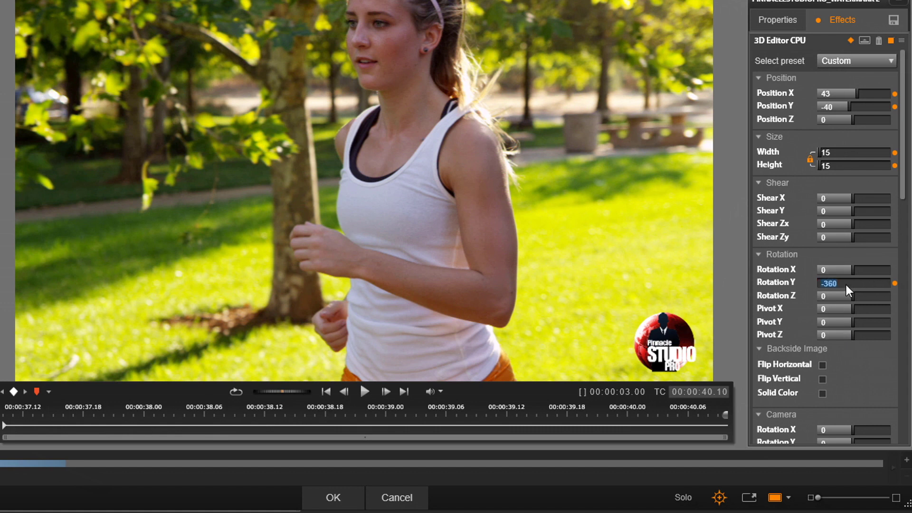
type("360")
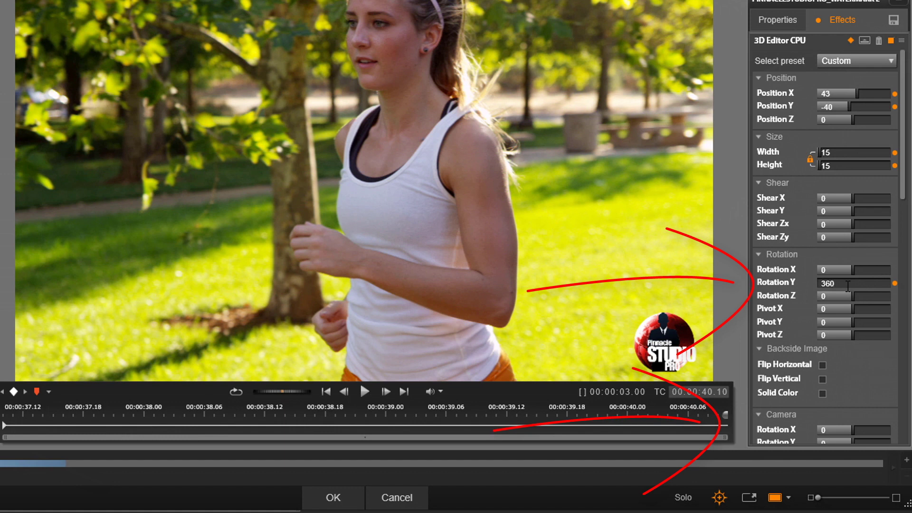
key("Return")
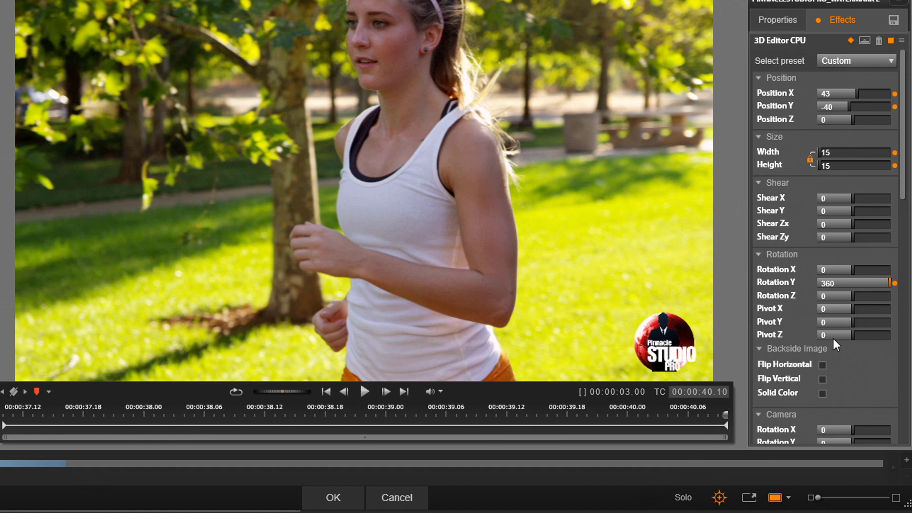
left_click_drag(723, 417, 447, 425)
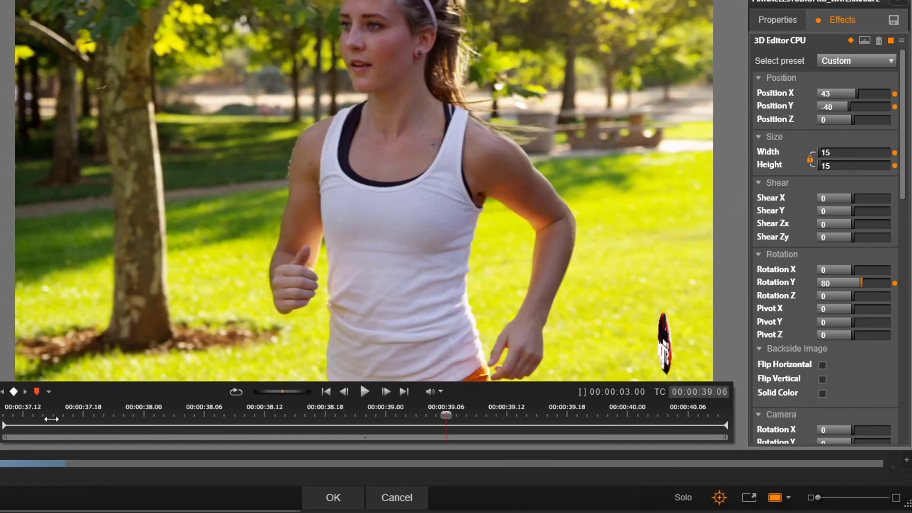
Set the logo's Transparency to 50 at both the first and last frames of the clip
left_click(6, 417)
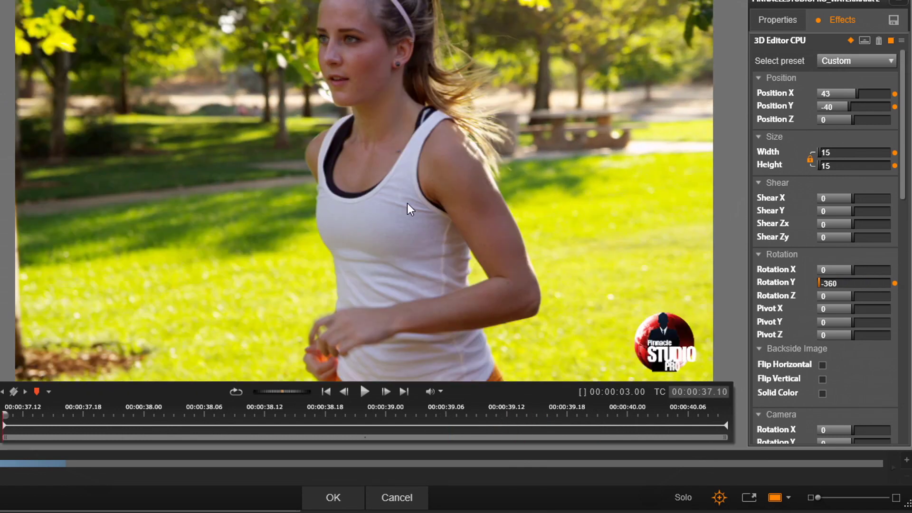
left_click_drag(907, 119, 908, 359)
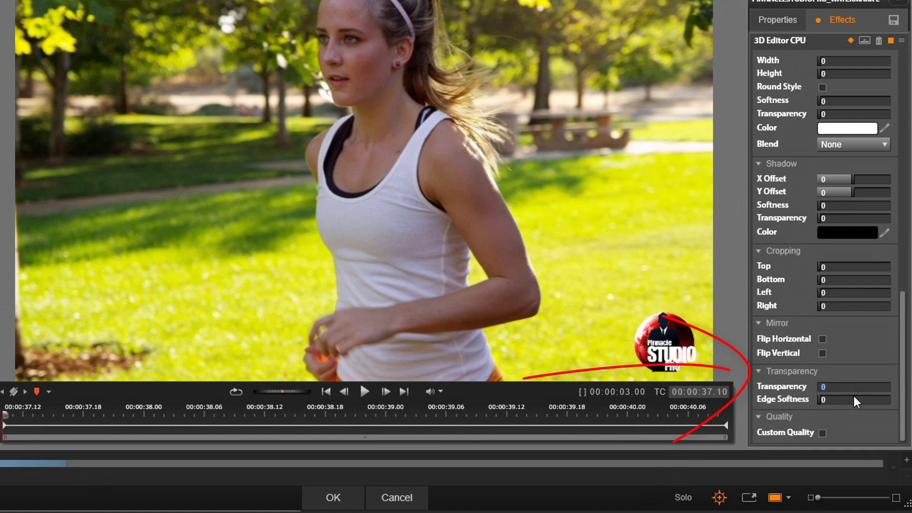
type("50")
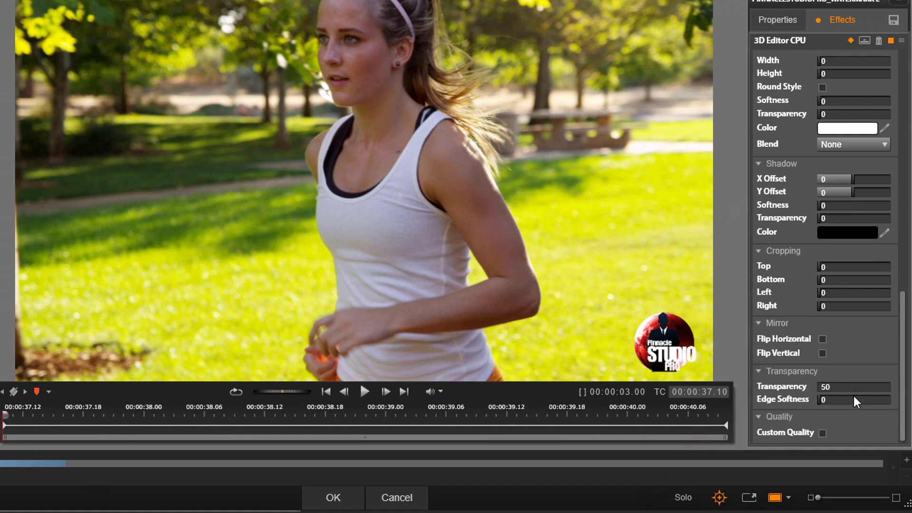
key("Return")
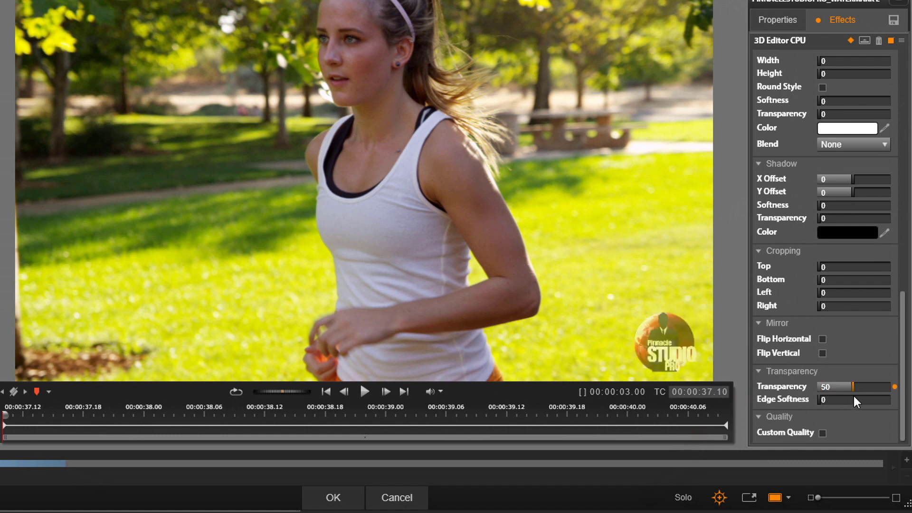
left_click(24, 393)
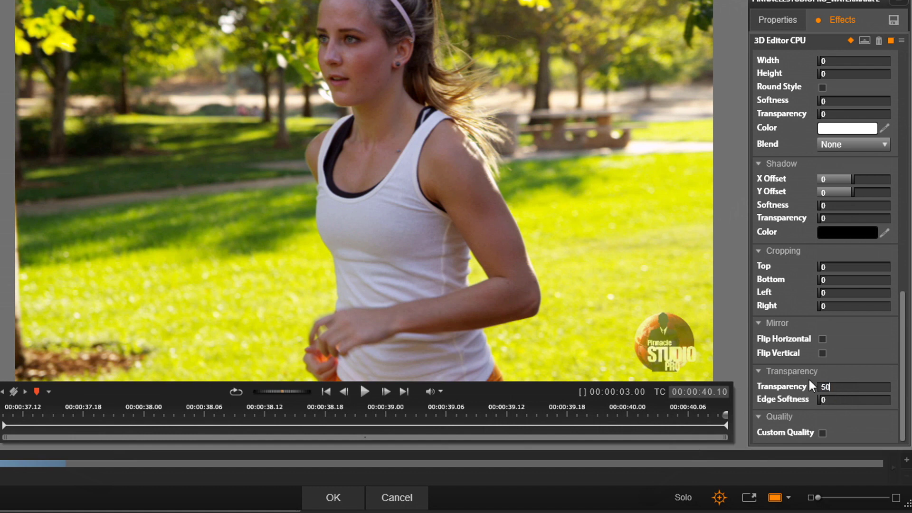
key("Return")
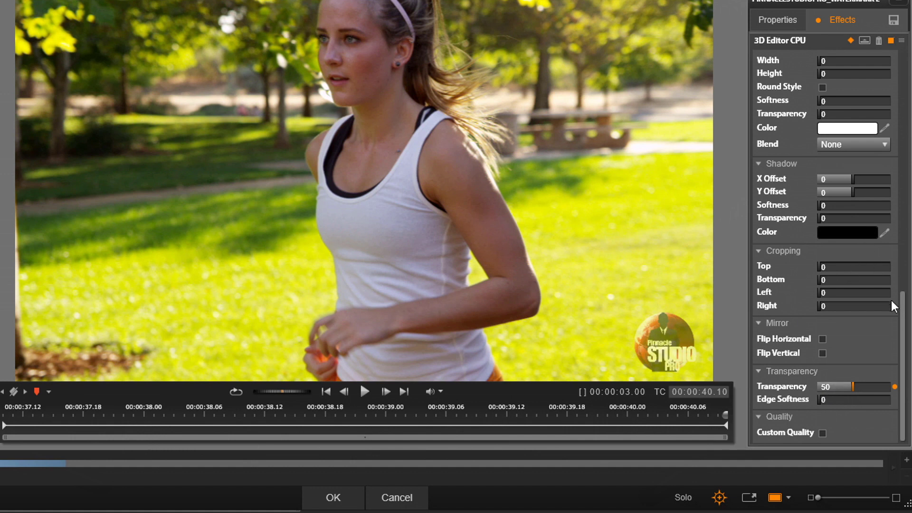
Save the effect settings as an FX composition named Rotating Logo Watermark and close the effects editor with the changes kept
left_click_drag(904, 301, 896, 43)
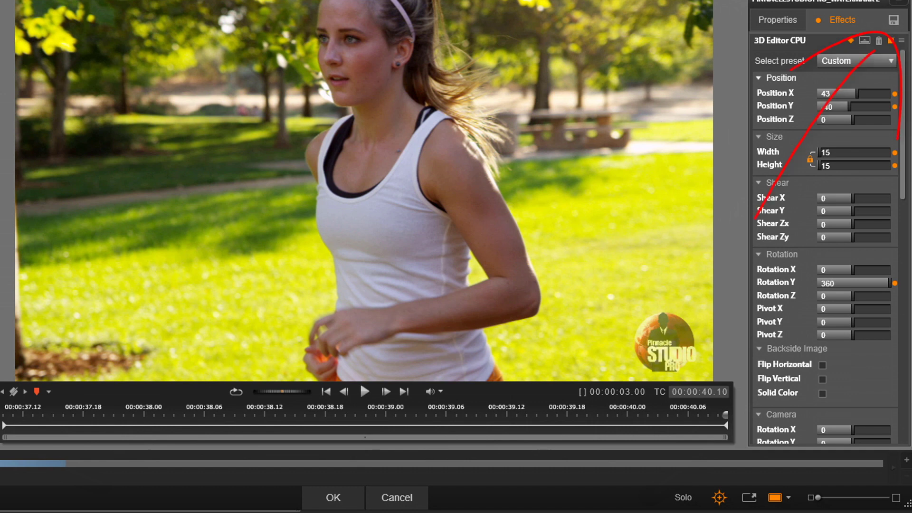
left_click(893, 21)
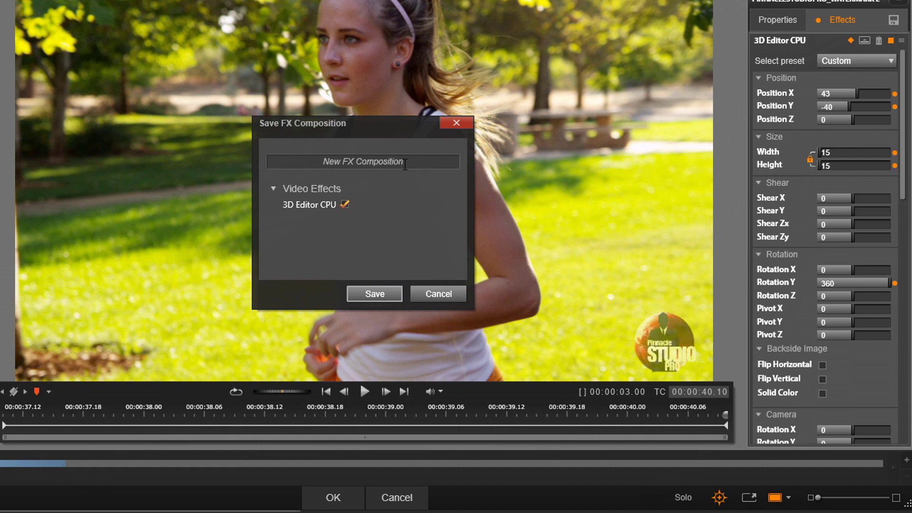
type("Ro")
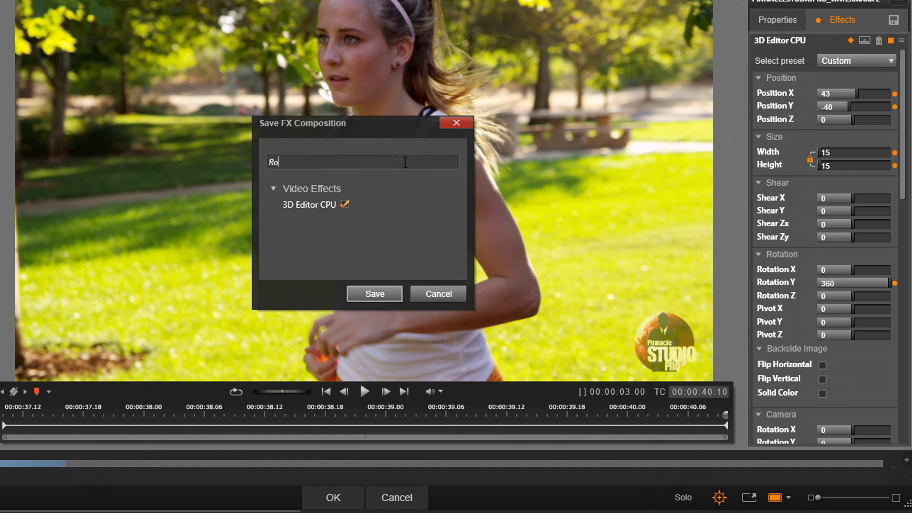
type("tating Logo Watermark")
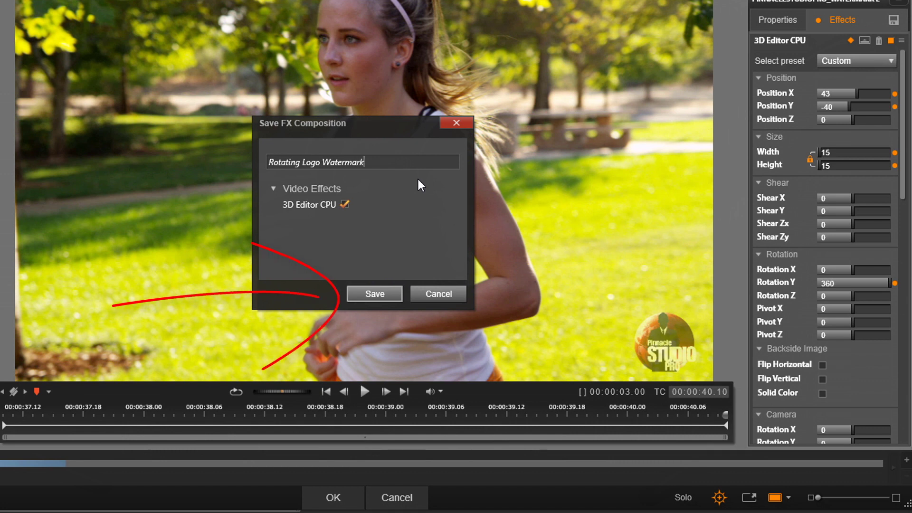
left_click(367, 296)
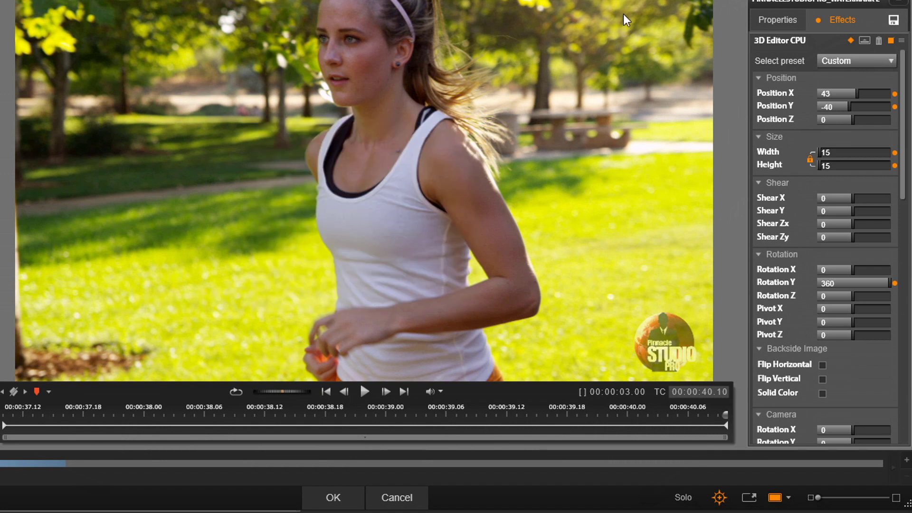
left_click(334, 497)
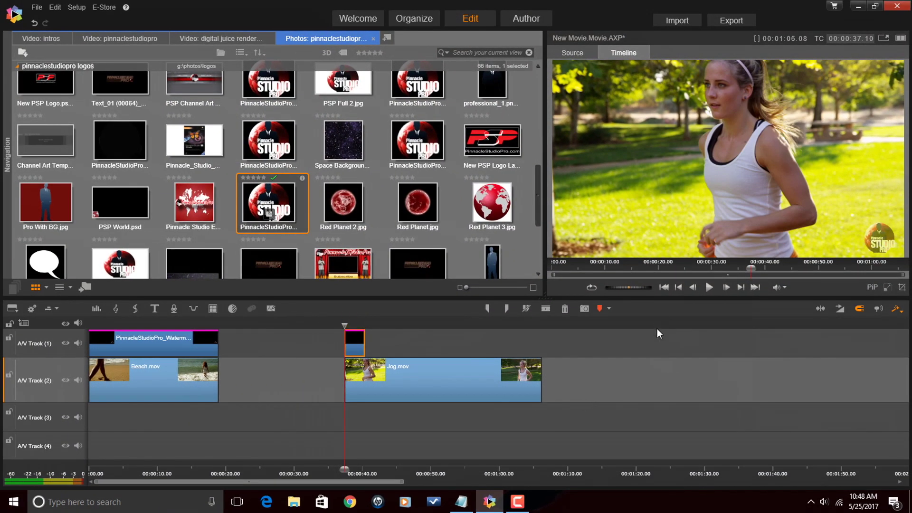
Play the short watermark clip over Jog.mov to preview its rotation, then return the playhead to just before the clip
left_click(708, 287)
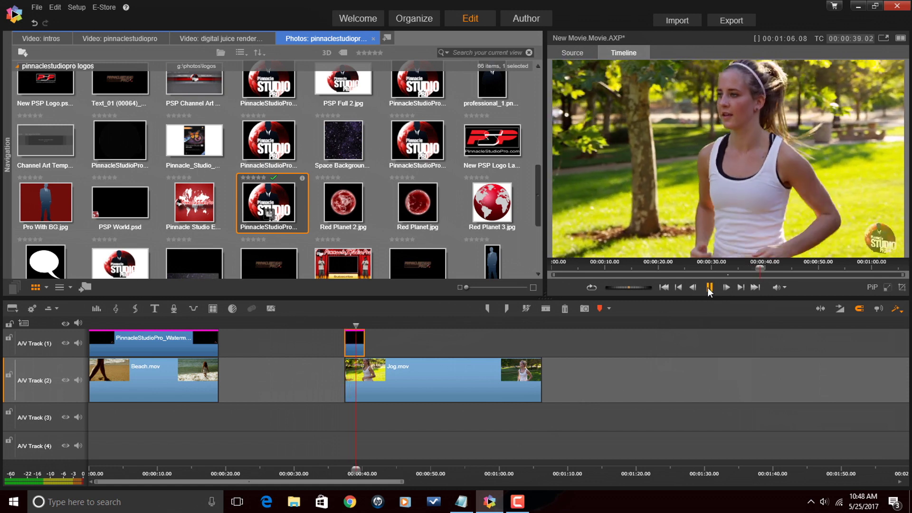
left_click(709, 287)
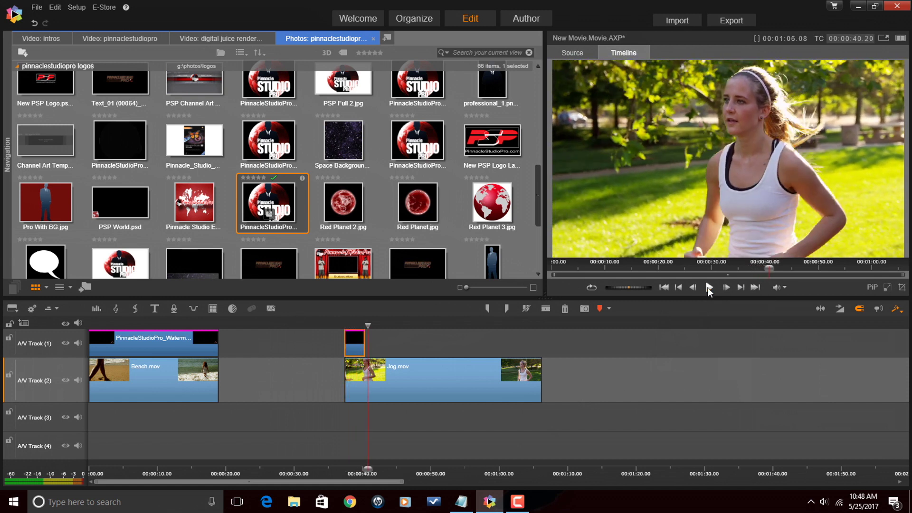
left_click_drag(365, 327, 341, 327)
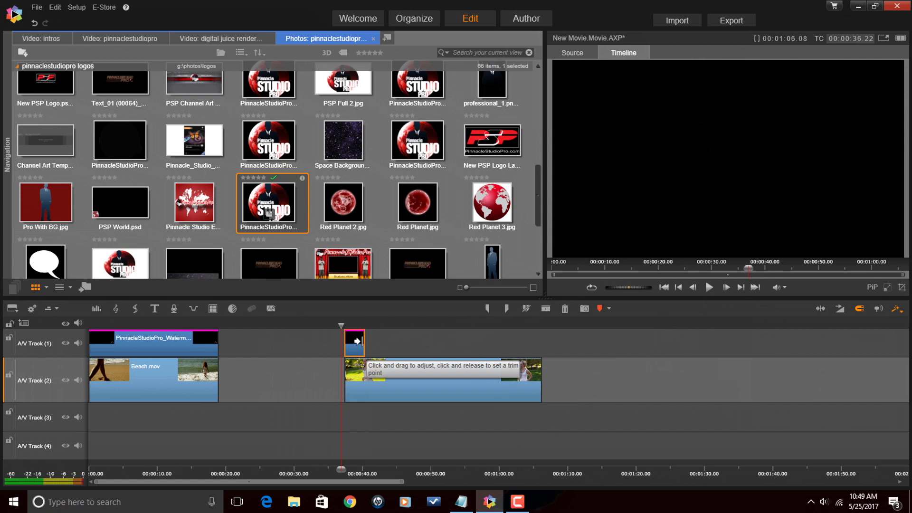
Extend the watermark clip above Jog.mov to about 15 seconds and preview the rotation from the clip's start
left_click_drag(357, 341, 449, 341)
left_click(395, 343)
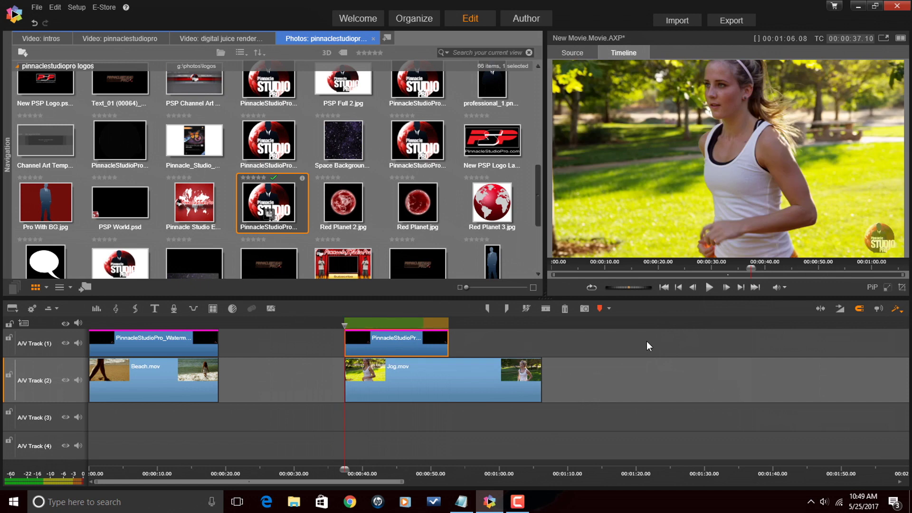
left_click(709, 288)
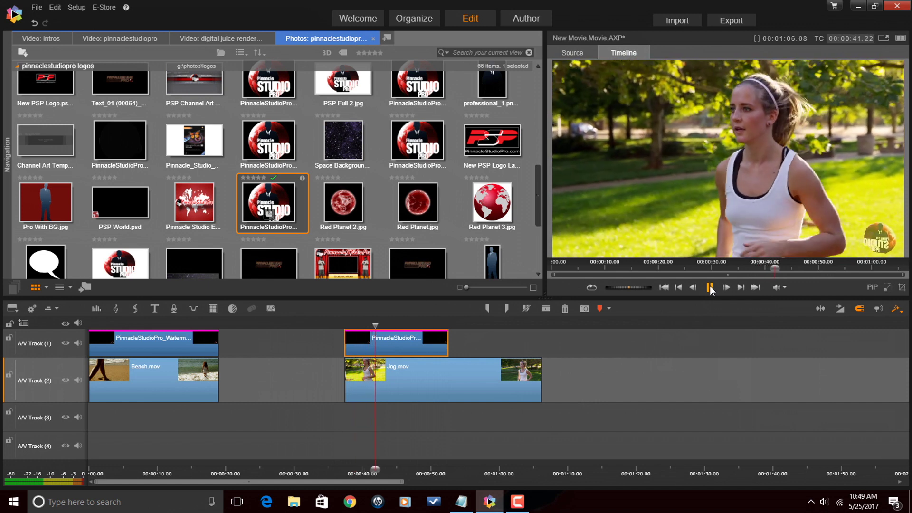
left_click(709, 287)
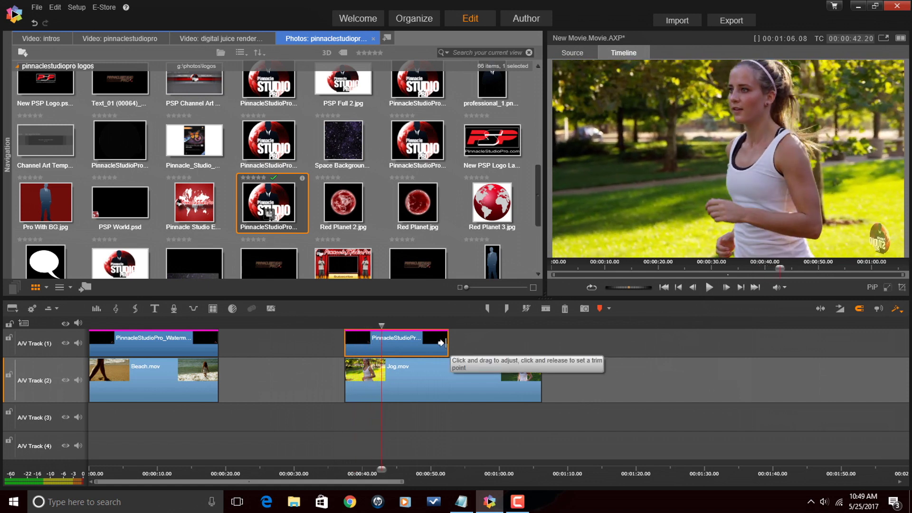
Trim the end of the watermark clip above Jog.mov to 00:00:48.21, for a duration of 00:00:11.12, and copy the clip
left_click_drag(441, 343, 419, 347)
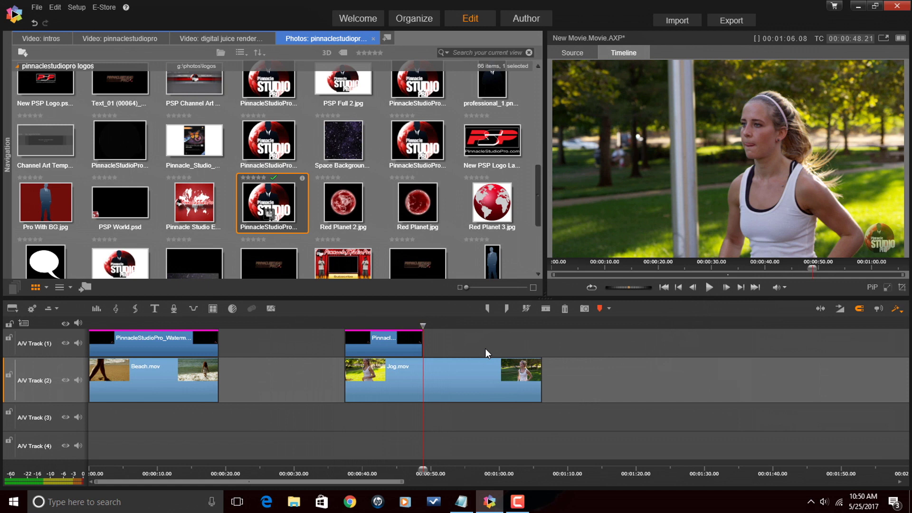
left_click(383, 341)
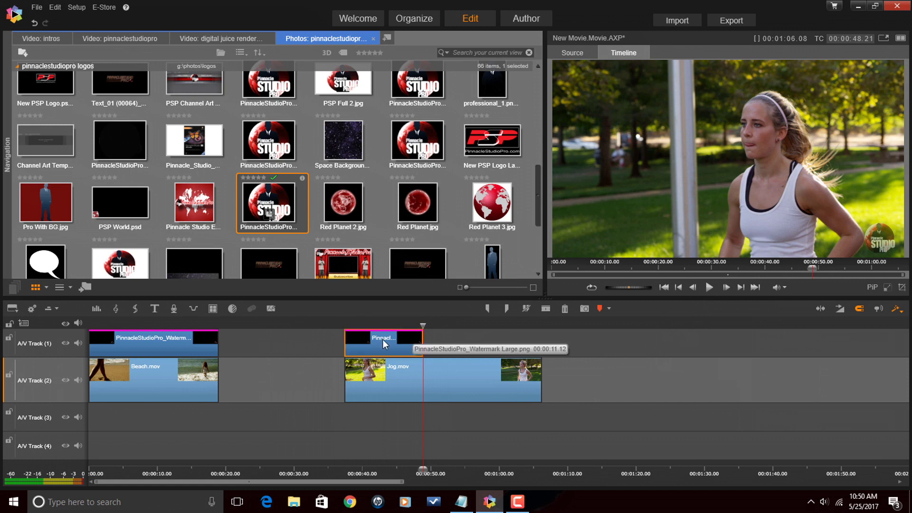
right_click(383, 340)
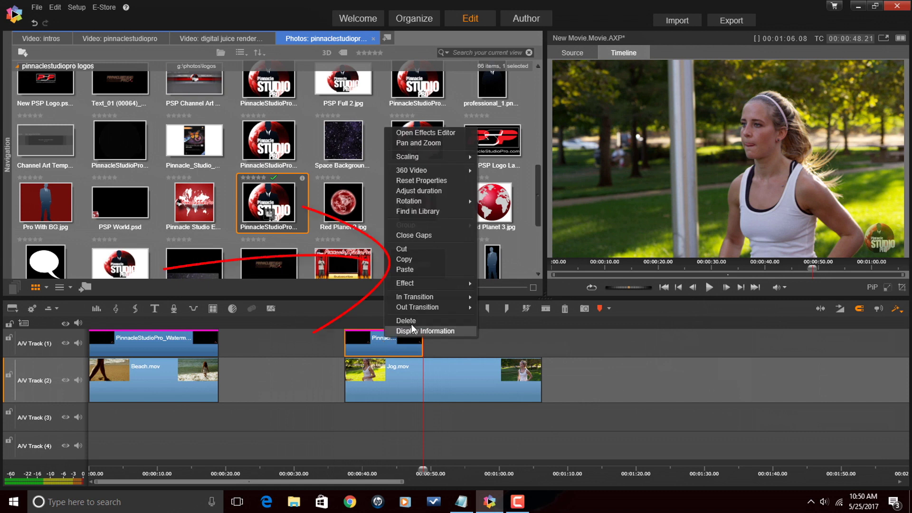
left_click(403, 259)
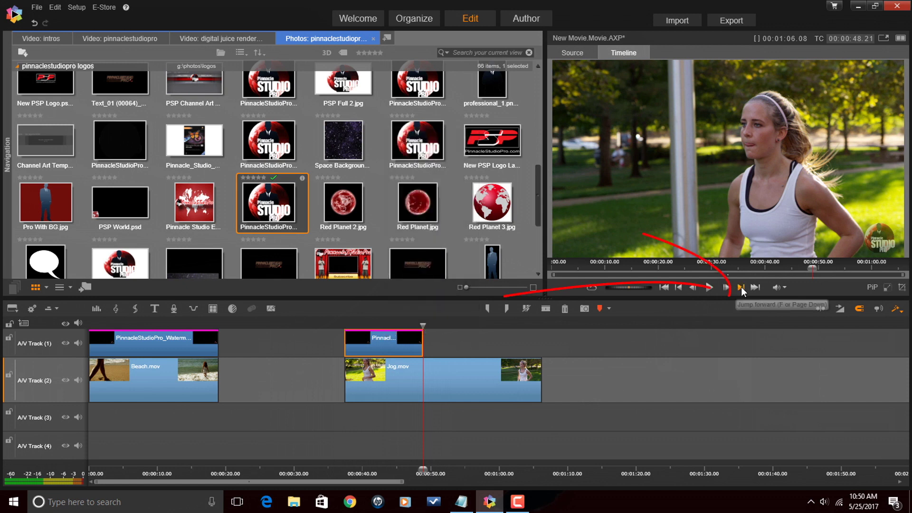
Paste four copies of the watermark clip end to end after the original on A/V Track (1), starting at 00:00:48.22
left_click(725, 287)
left_click(680, 288)
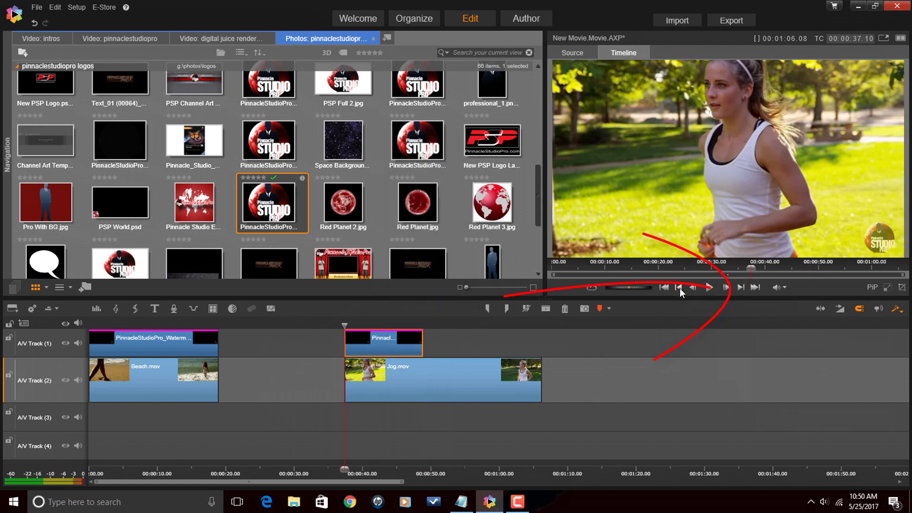
left_click(740, 287)
key("ctrl+v")
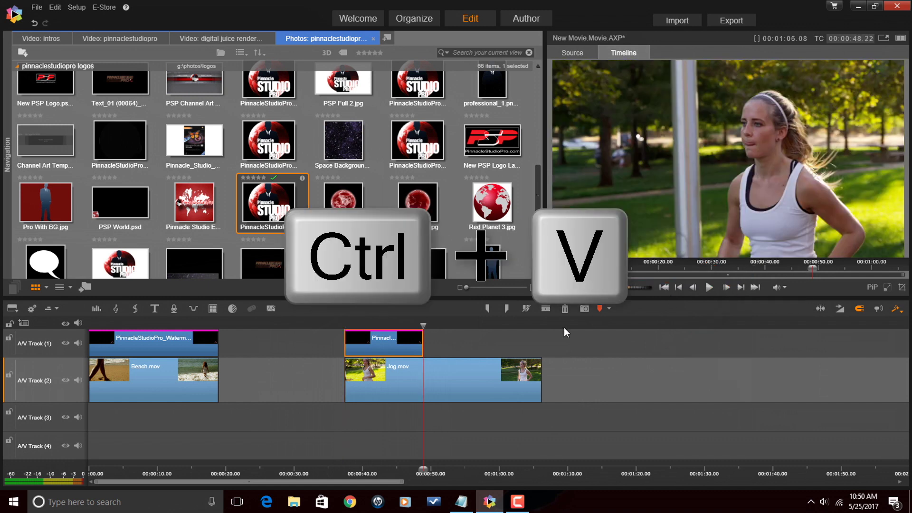
key("ctrl+v")
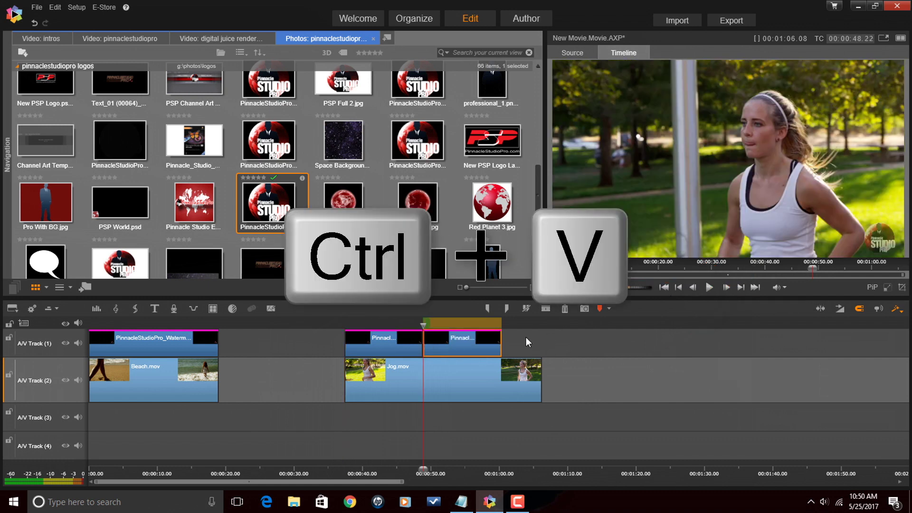
left_click(741, 287)
key("ctrl+v")
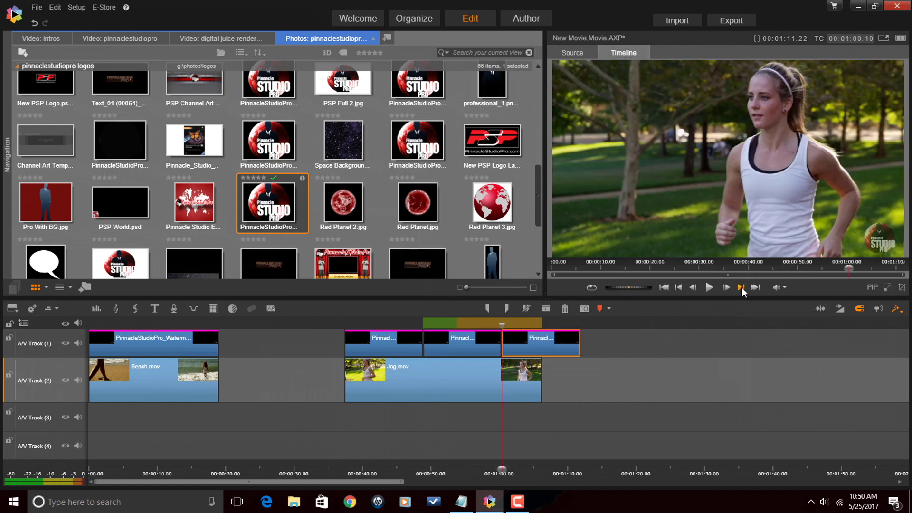
left_click(742, 287)
left_click(742, 287)
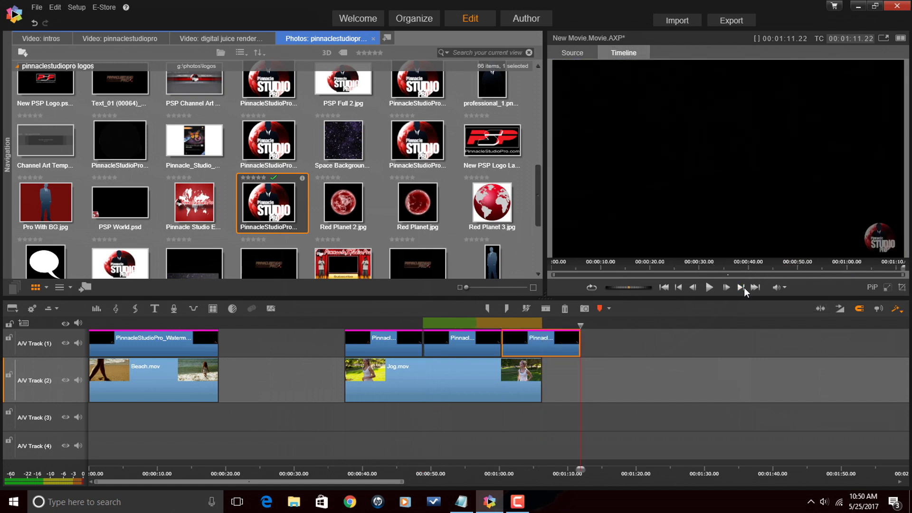
key("ctrl+v")
left_click(742, 286)
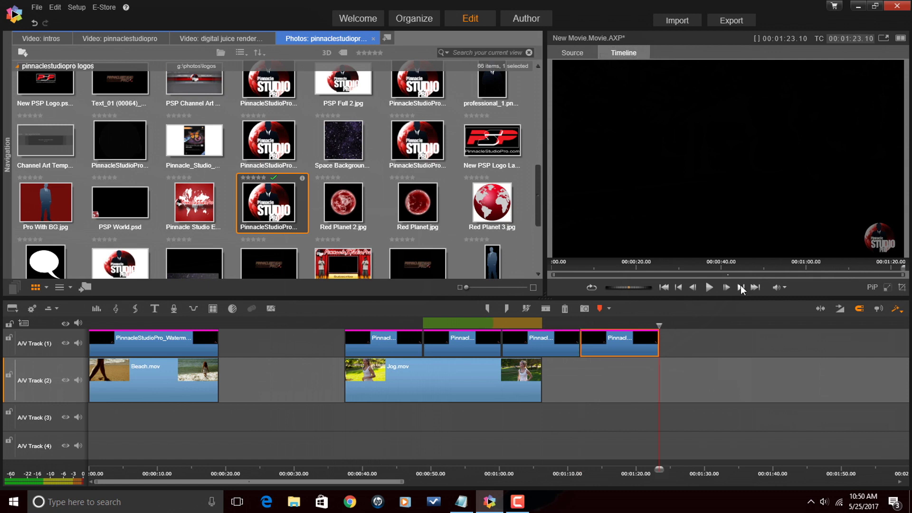
key("ctrl+v")
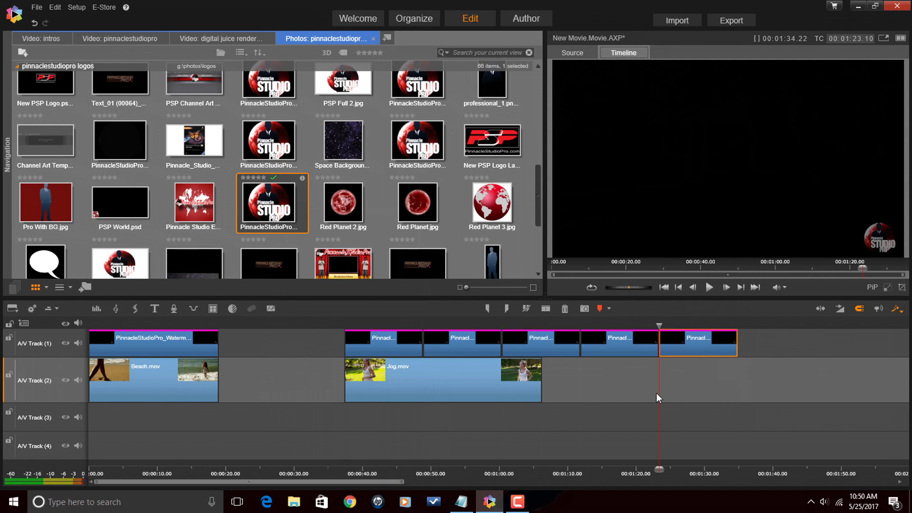
Copy the five rotating watermark clips together and paste them after the last one at 00:01:34.22 on A/V Track (1)
left_click(765, 347)
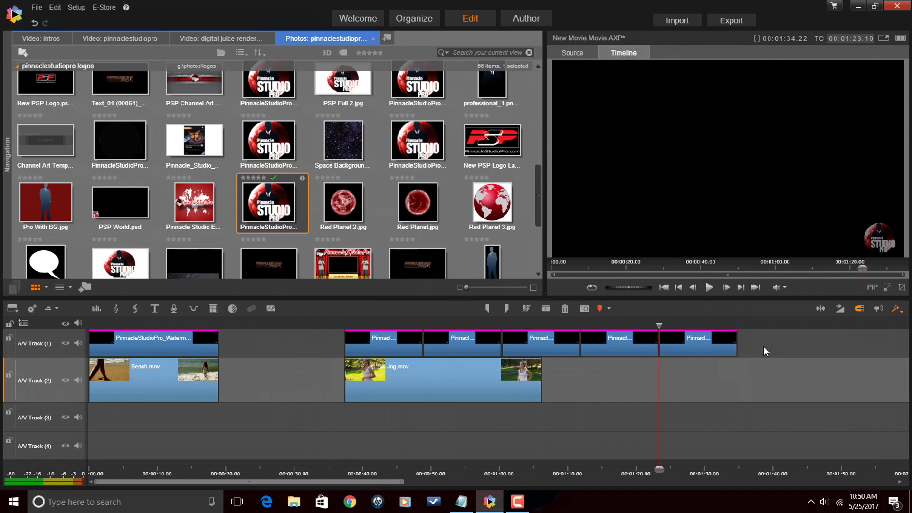
left_click_drag(766, 347, 326, 348)
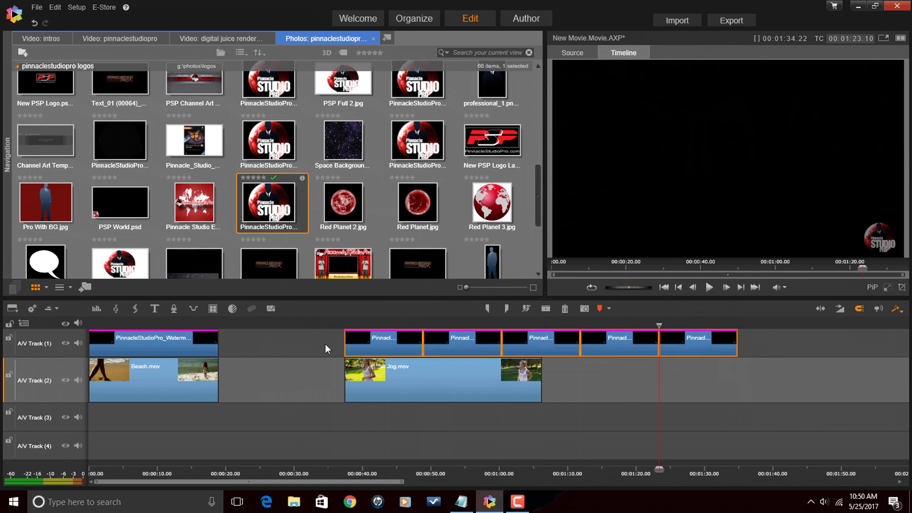
right_click(358, 341)
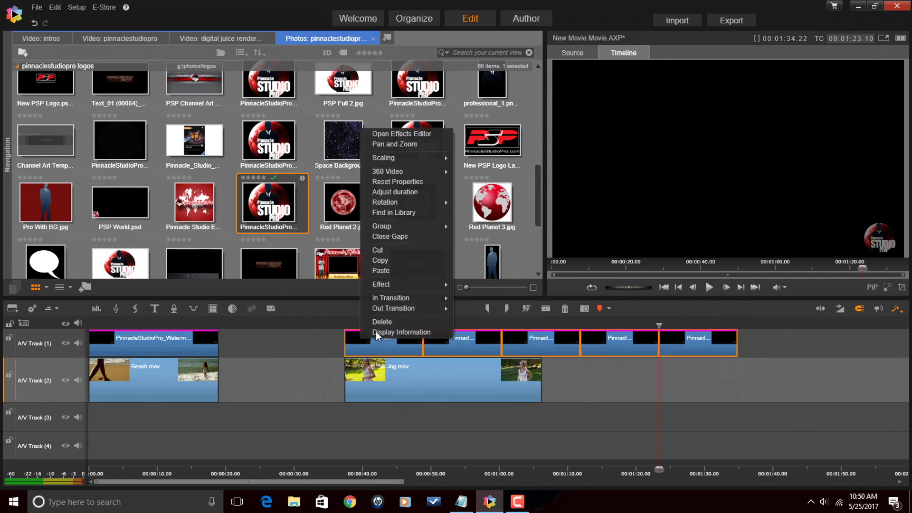
left_click(381, 261)
left_click(762, 345)
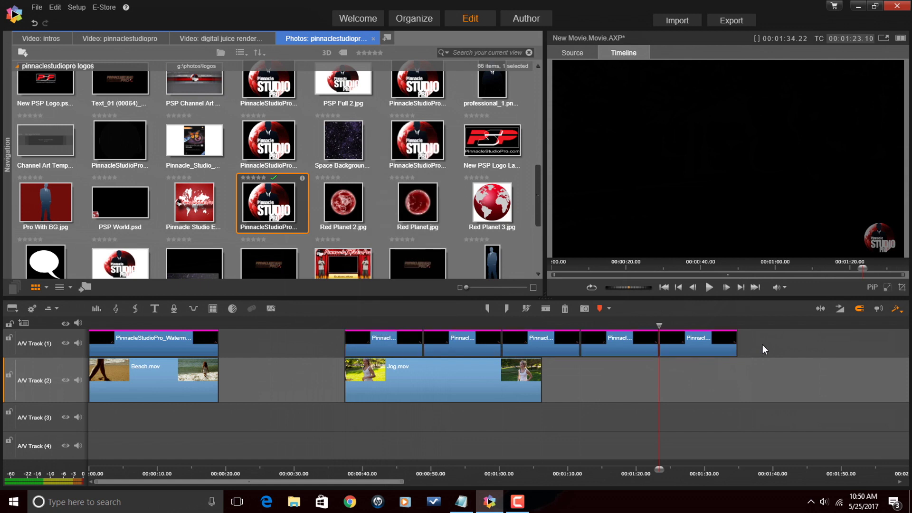
left_click(755, 287)
key("ctrl+v")
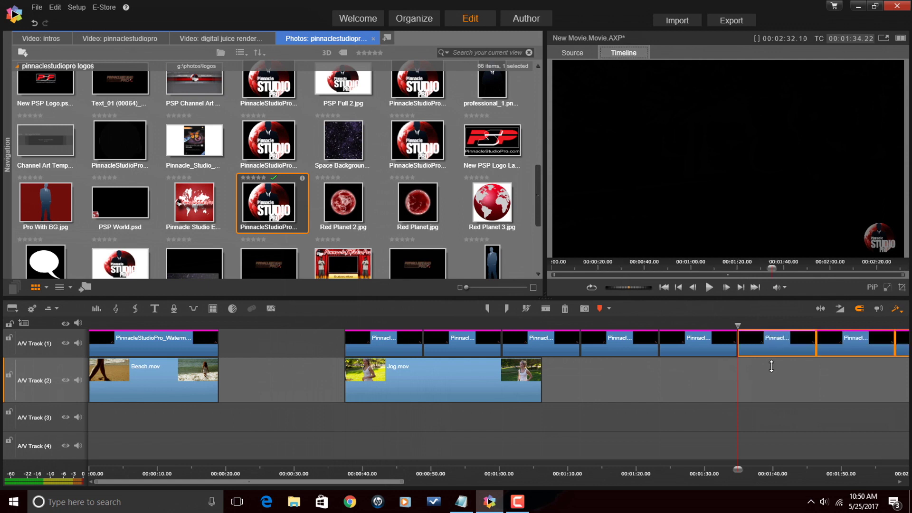
Step the playhead through the five newly pasted watermark clips to the end of the movie at 00:02:32.10
left_click_drag(402, 484, 544, 484)
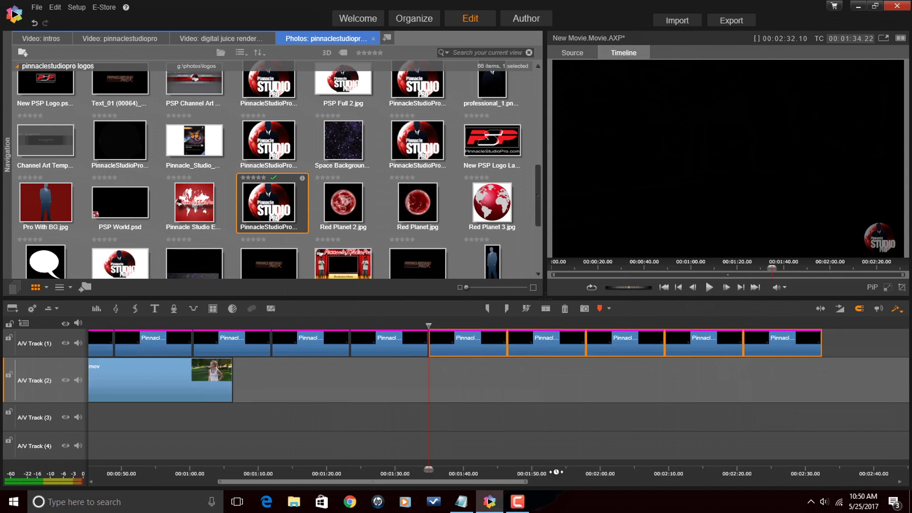
left_click(740, 287)
left_click(740, 287)
left_click(740, 287)
left_click(741, 286)
left_click(740, 287)
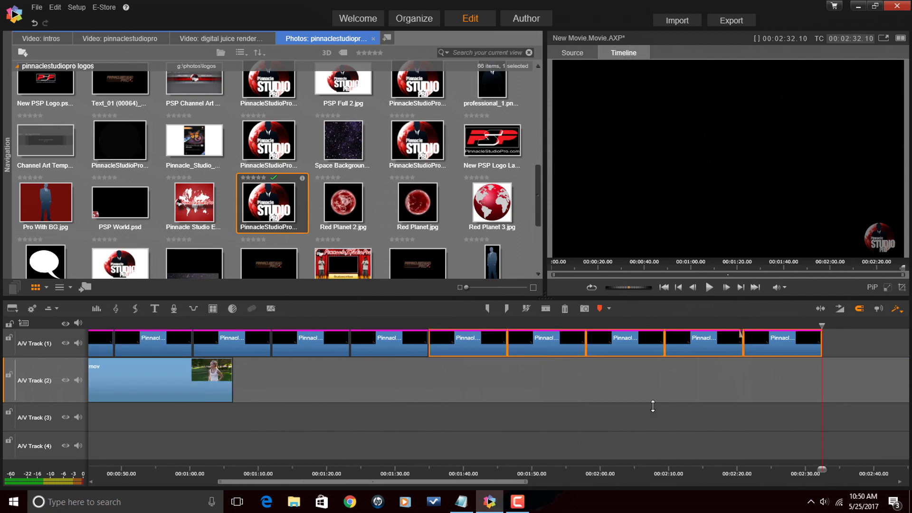
Play the chained watermark clips from the start of Jog.mov to check that the logo rotates continuously
left_click_drag(491, 486, 434, 488)
left_click(173, 323)
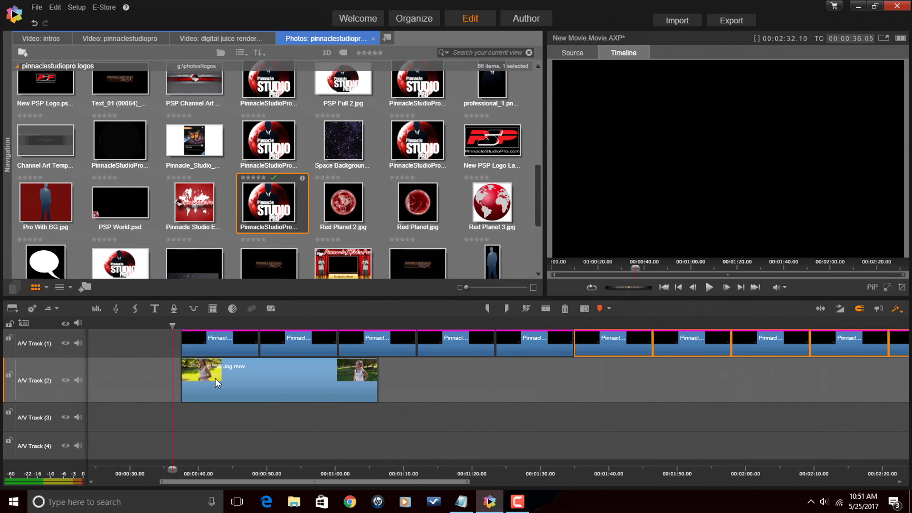
left_click(740, 288)
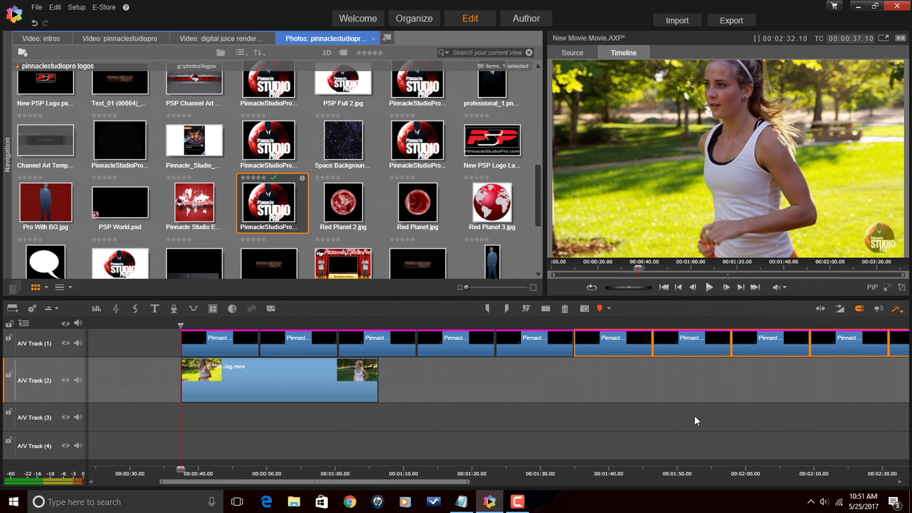
left_click(653, 400)
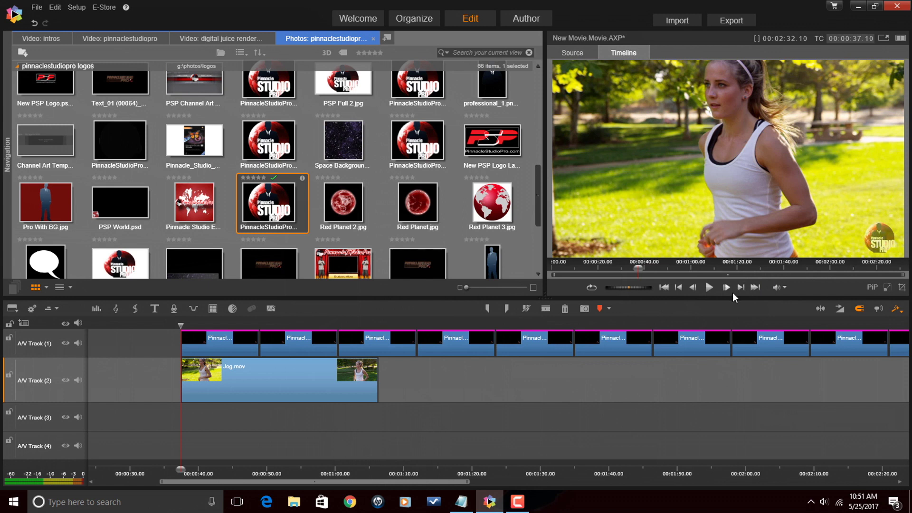
left_click(707, 286)
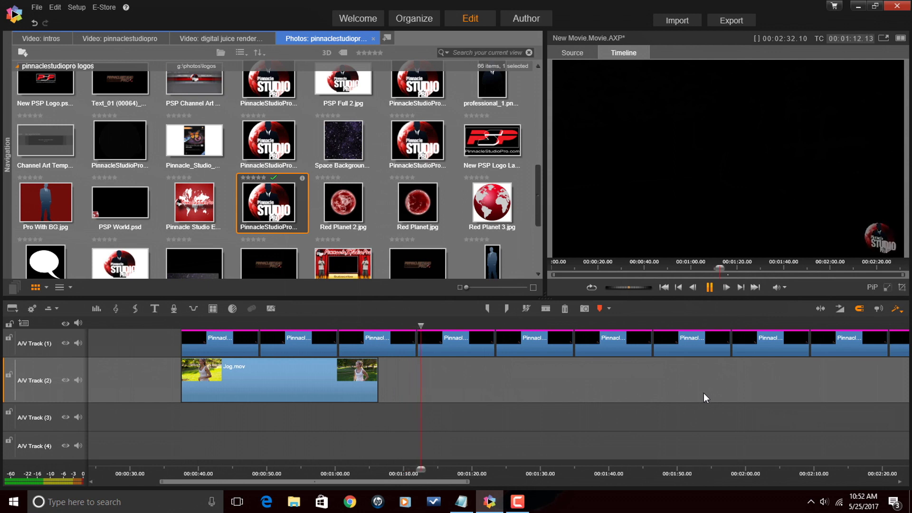
left_click(710, 287)
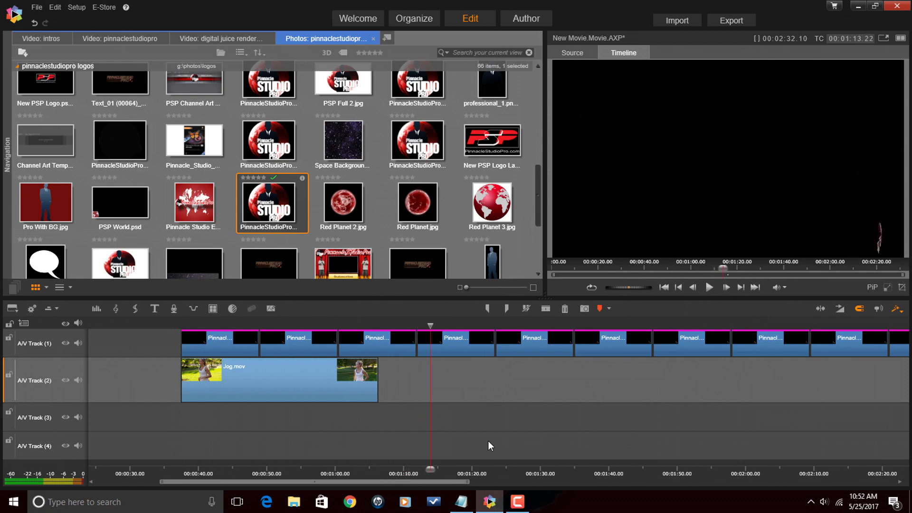
Place the large watermark logo image on A/V Track (2) at 00:00:25.22, in the gap between Beach.mov and Jog.mov
left_click_drag(398, 480, 223, 483)
left_click(280, 324)
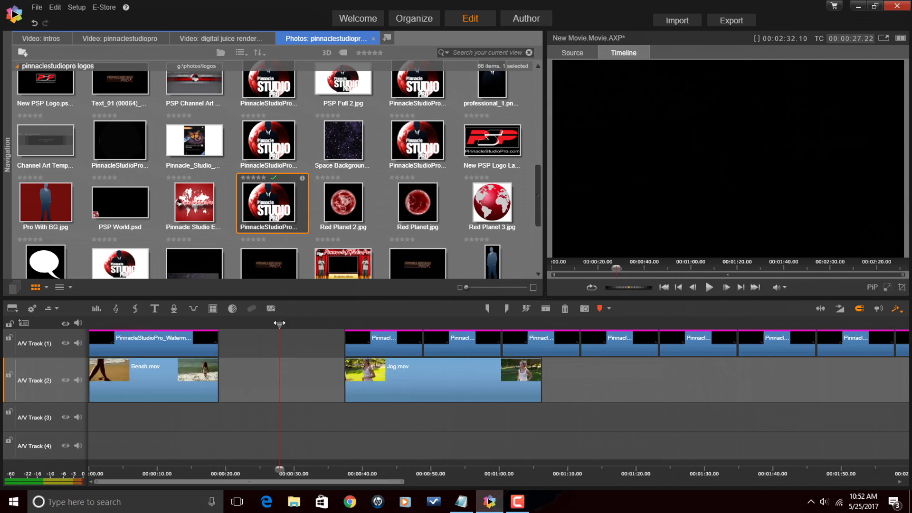
key("Home")
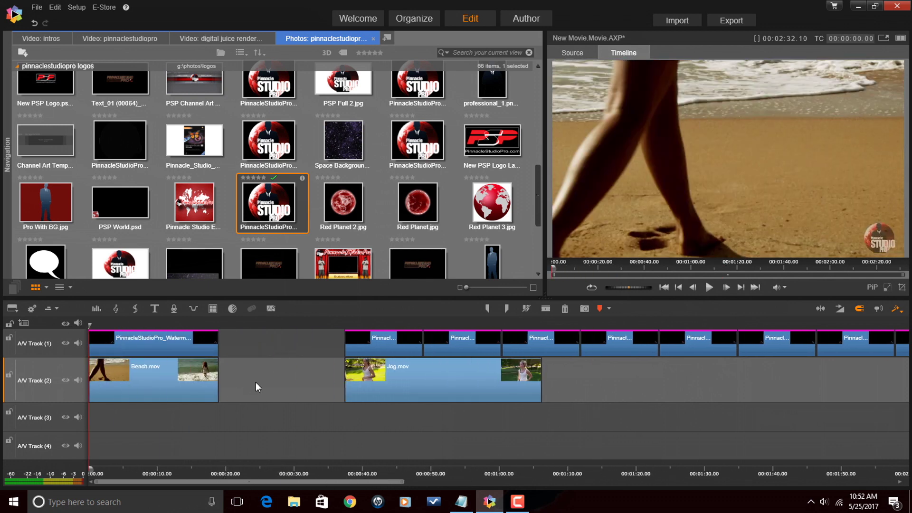
left_click_drag(275, 204, 265, 377)
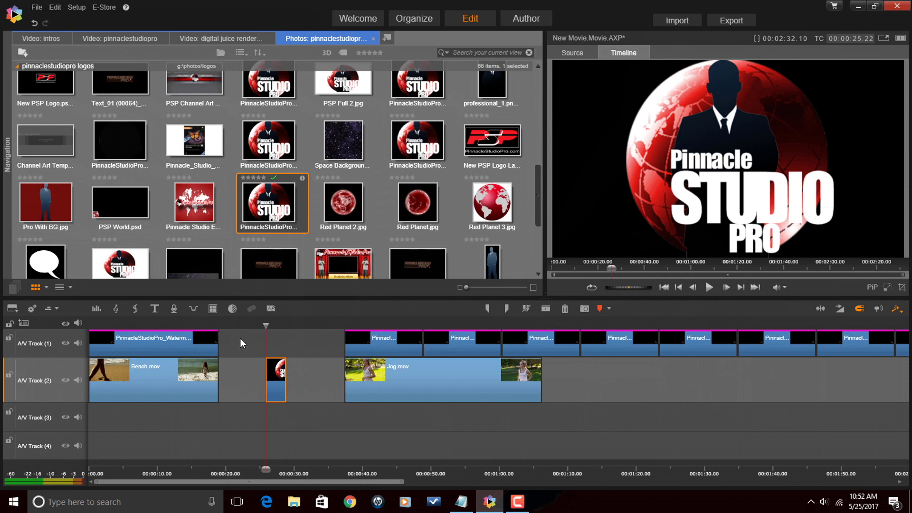
Apply the saved Rotating Logo Watermark FX composition to the new logo clip in the effects editor and preview the result on the timeline
right_click(280, 390)
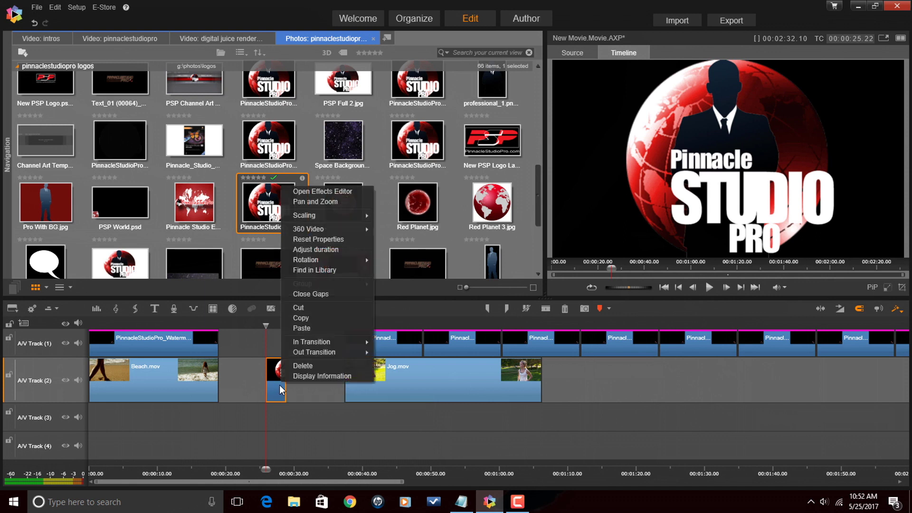
left_click(321, 191)
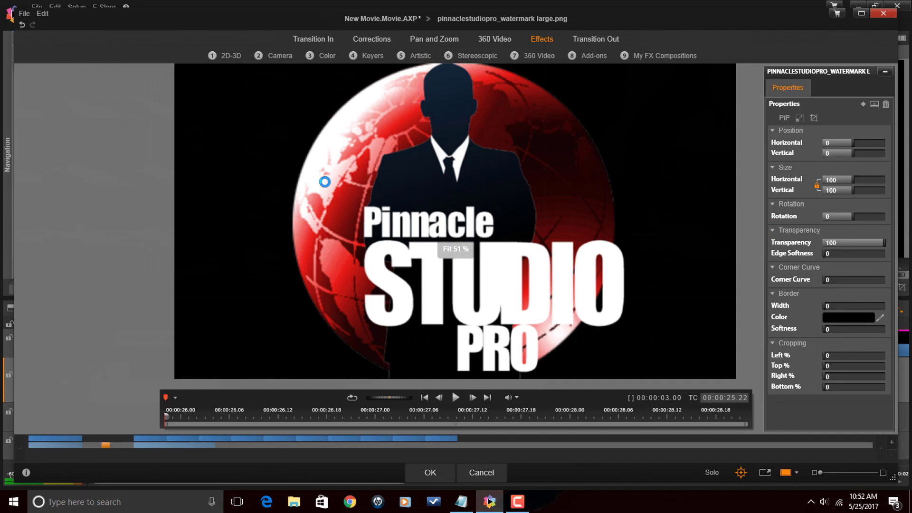
left_click(670, 56)
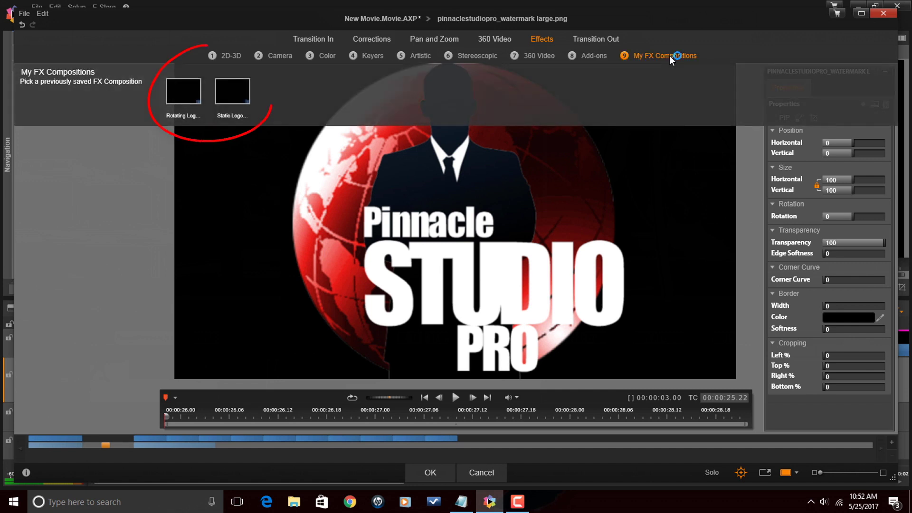
mouse_move(189, 98)
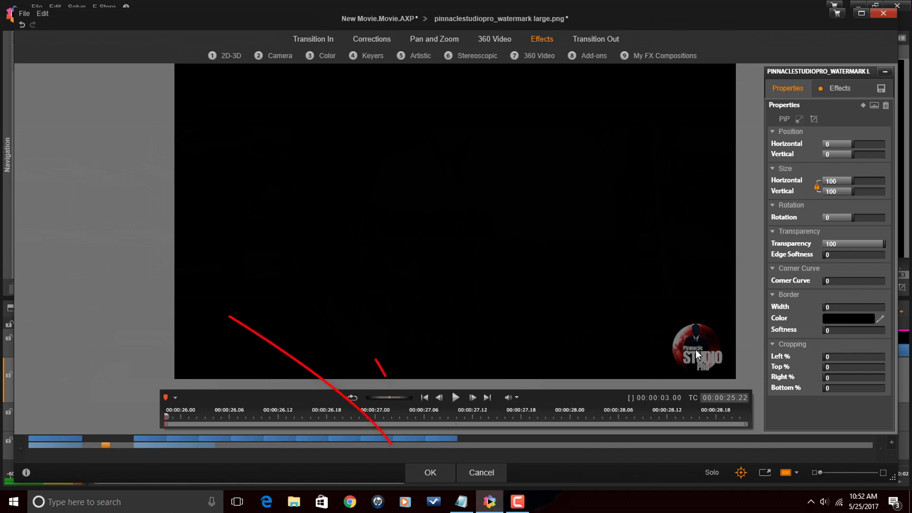
left_click(437, 472)
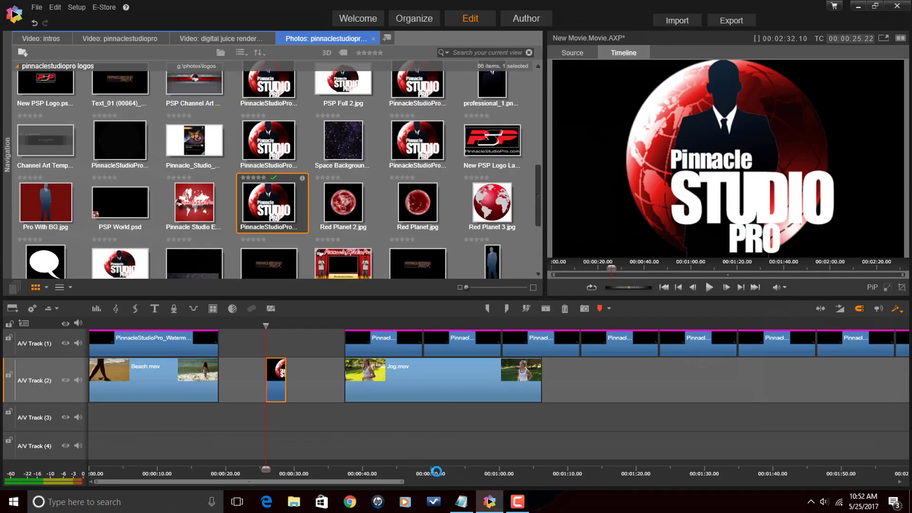
left_click(708, 288)
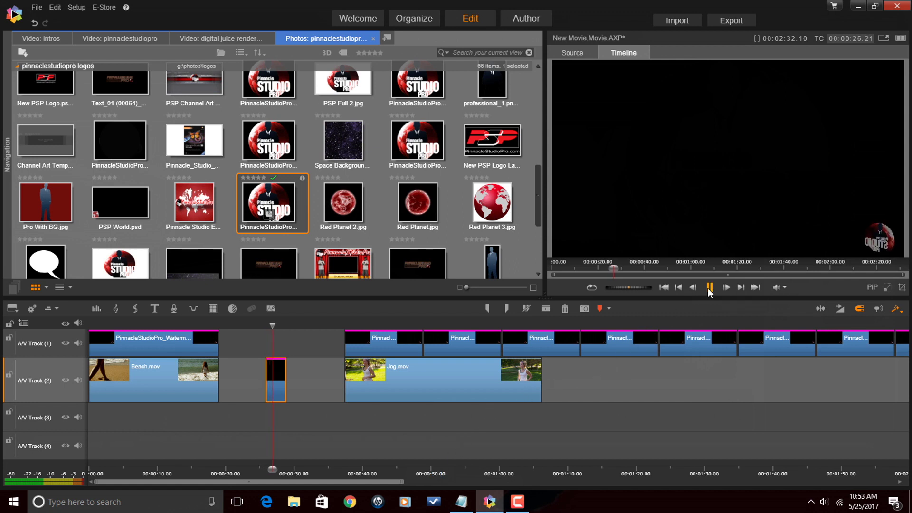
left_click(708, 288)
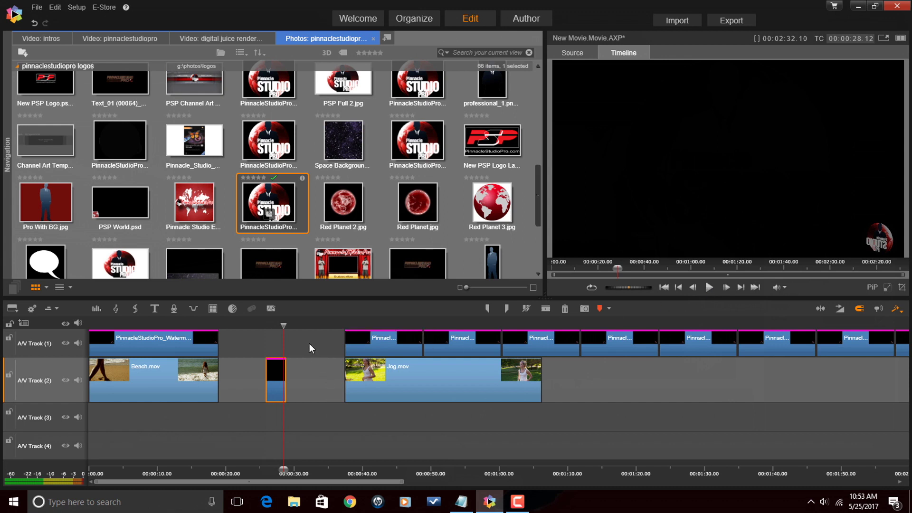
Open my fx compositions in a new library tab and apply the Rotating Logo Watermark composition to Jog.mov
left_click(388, 39)
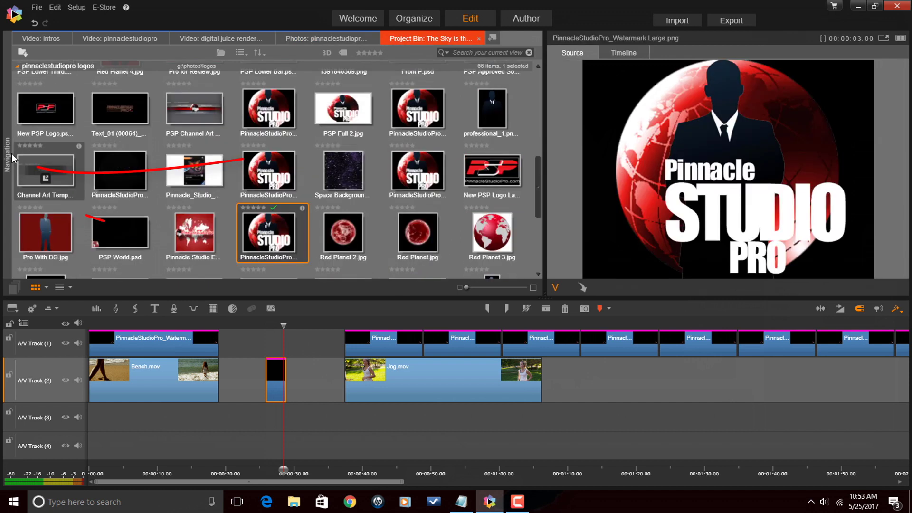
left_click(8, 158)
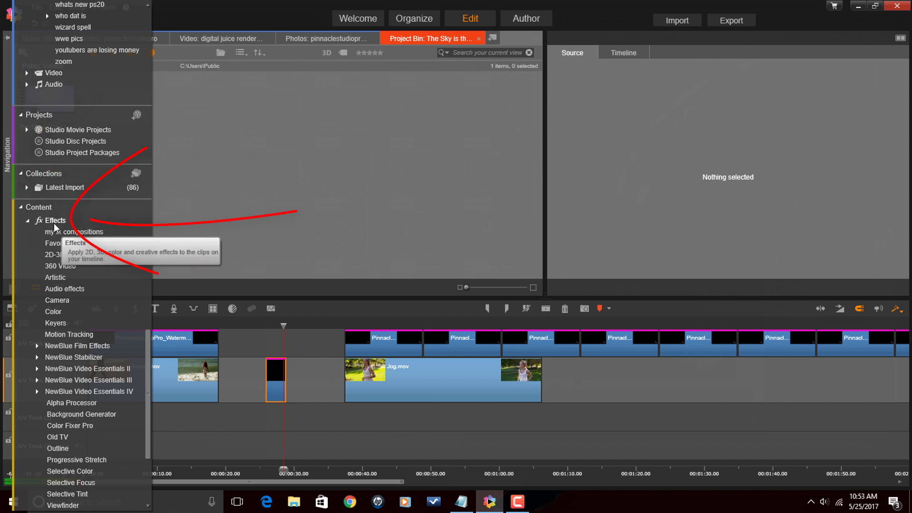
left_click(81, 233)
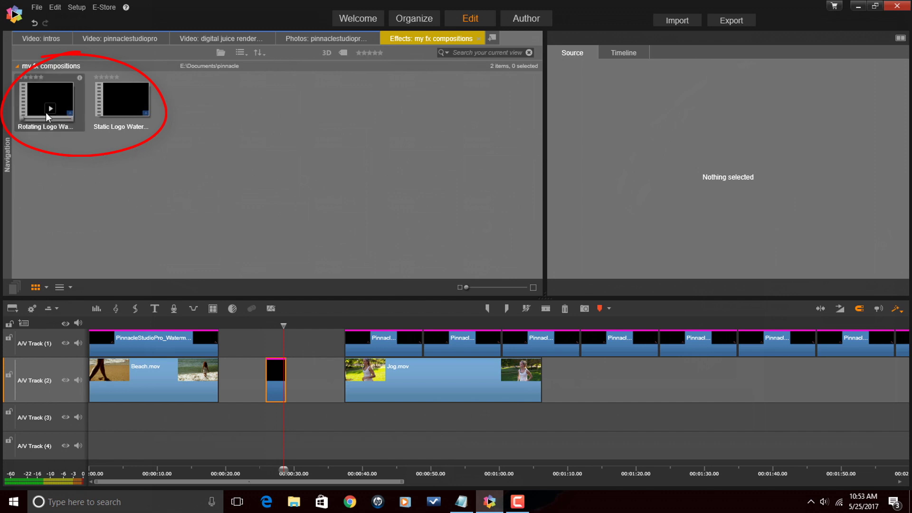
left_click_drag(42, 94, 406, 387)
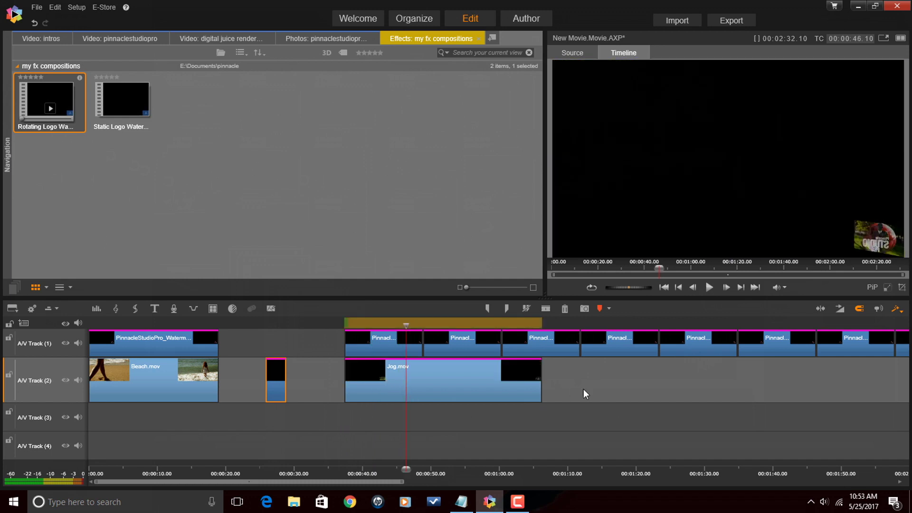
Delete the first watermark clip above Jog.mov and preview the effect on Jog.mov from 00:00:40.00
left_click(321, 340)
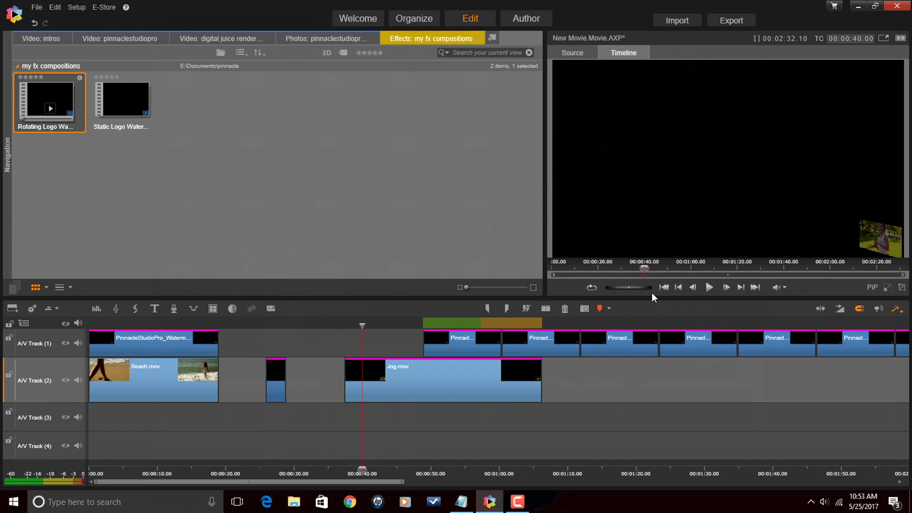
left_click(709, 288)
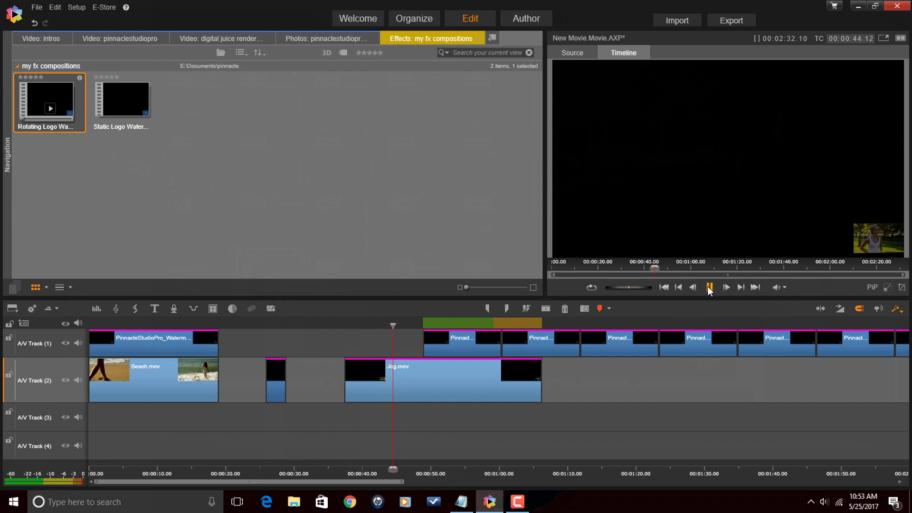
left_click(709, 288)
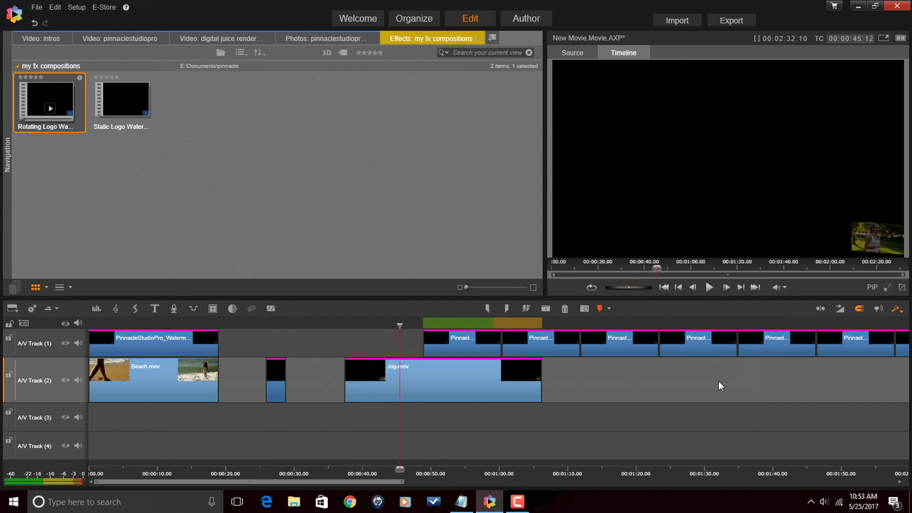